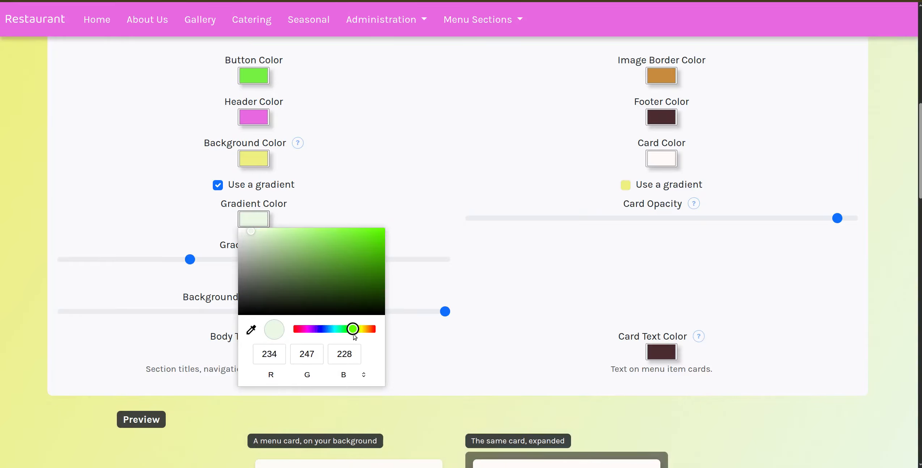
Step: Set the page background's gradient color to light green (RGB 177, 217, 155) and its gradient angle to 111°
{"action": "left_click_drag", "start_coordinate": [256, 231], "coordinate": [281, 242]}
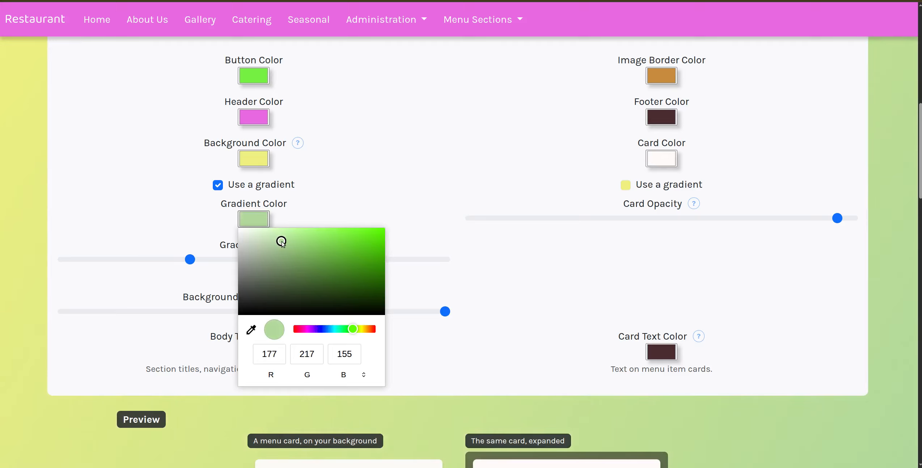
{"action": "left_click", "coordinate": [85, 421]}
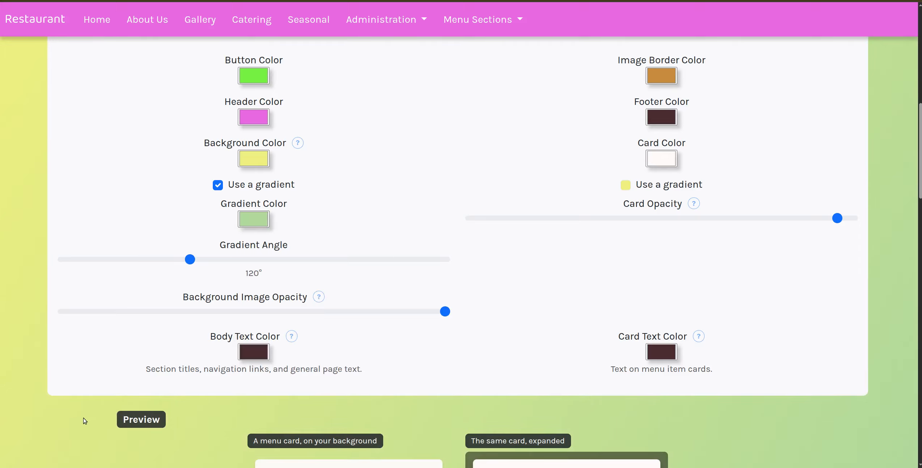
{"action": "scroll", "coordinate": [303, 388], "scroll_direction": "down", "scroll_amount": 7}
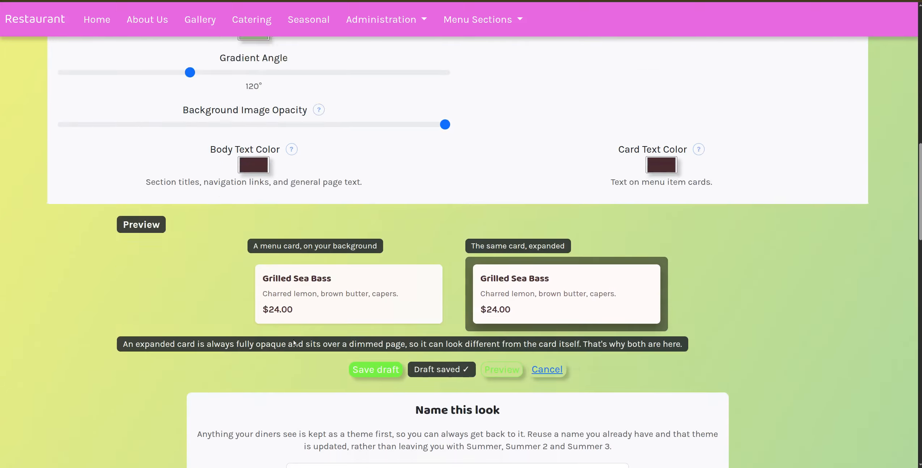
{"action": "scroll", "coordinate": [76, 291], "scroll_direction": "up", "scroll_amount": 3}
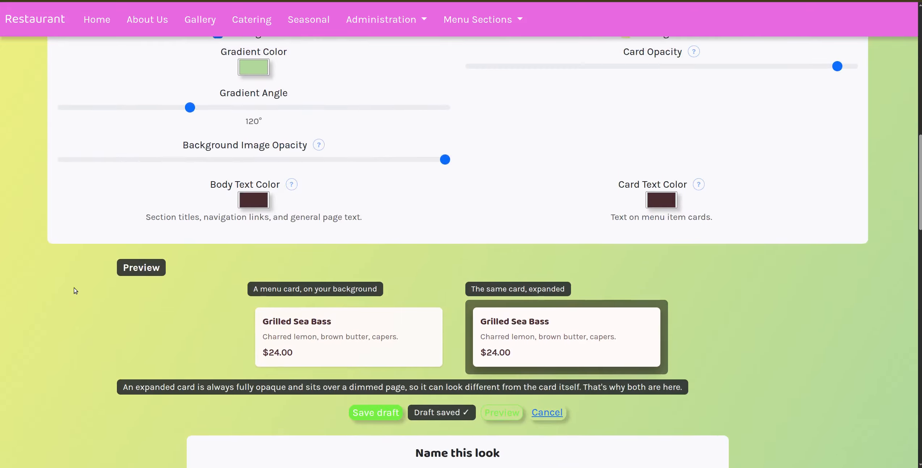
{"action": "left_click_drag", "start_coordinate": [191, 109], "coordinate": [397, 128]}
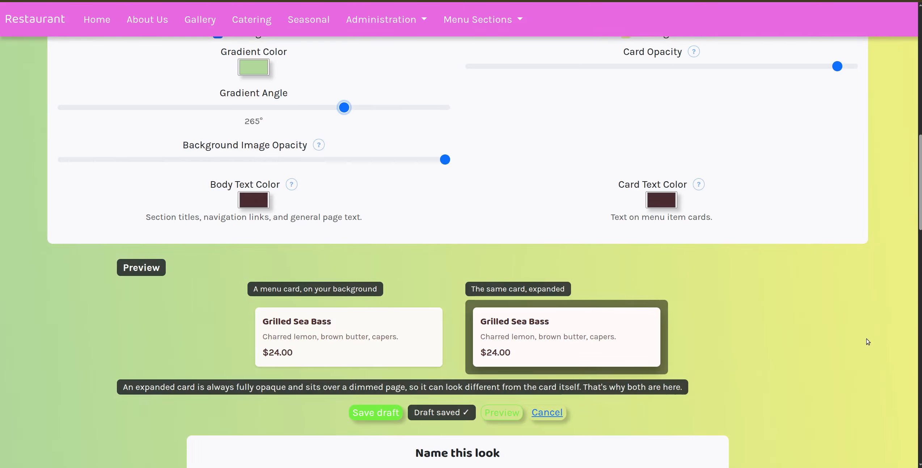
{"action": "left_click_drag", "start_coordinate": [340, 113], "coordinate": [180, 111]}
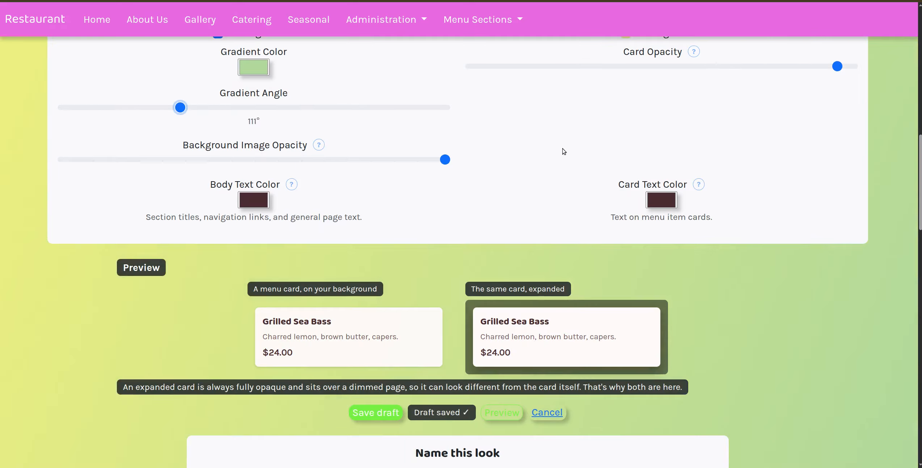
Step: Read the help explanation for Background Image Opacity and return to the Theme Builder
{"action": "scroll", "coordinate": [467, 168], "scroll_direction": "down", "scroll_amount": 2}
{"action": "scroll", "coordinate": [468, 169], "scroll_direction": "up", "scroll_amount": 2}
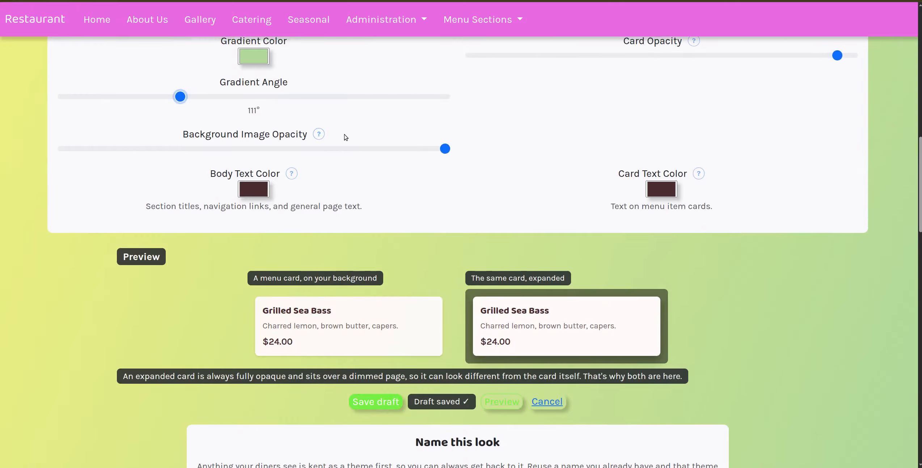
{"action": "left_click", "coordinate": [318, 135]}
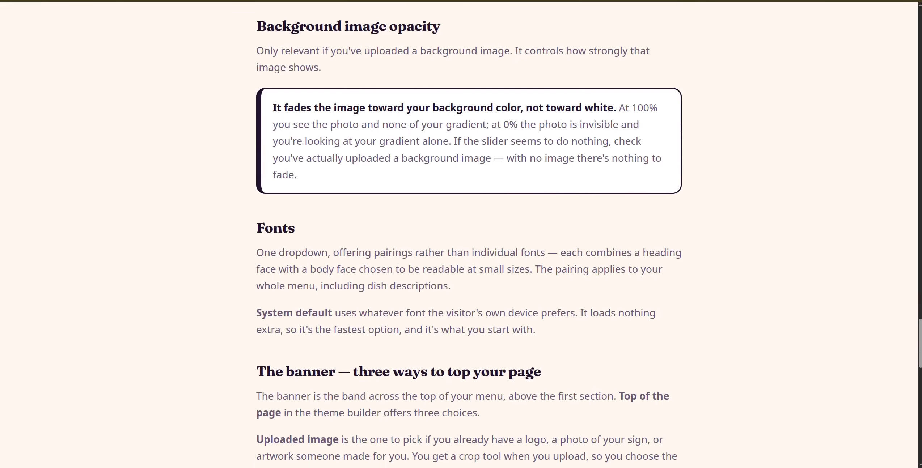
{"action": "key", "text": "ctrl+w"}
Step: Select Dozen.jpg from the Daisys donuts folder as the draft's background image
{"action": "scroll", "coordinate": [458, 211], "scroll_direction": "down", "scroll_amount": 4}
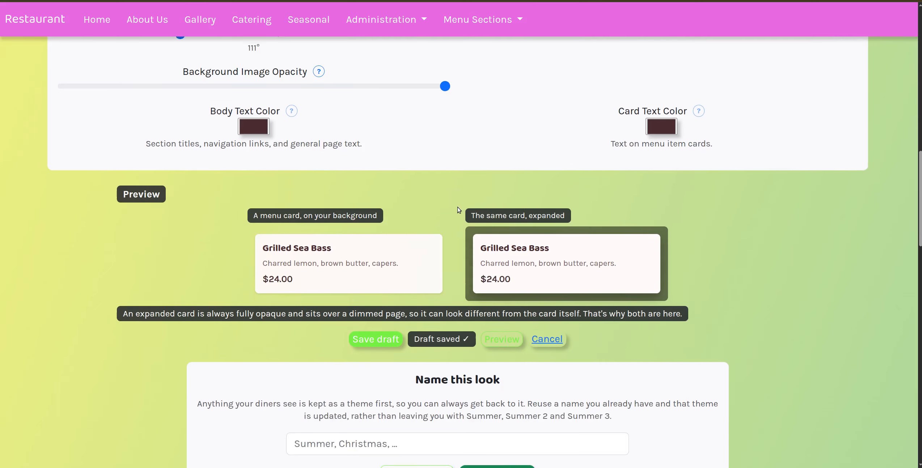
{"action": "scroll", "coordinate": [445, 261], "scroll_direction": "down", "scroll_amount": 10}
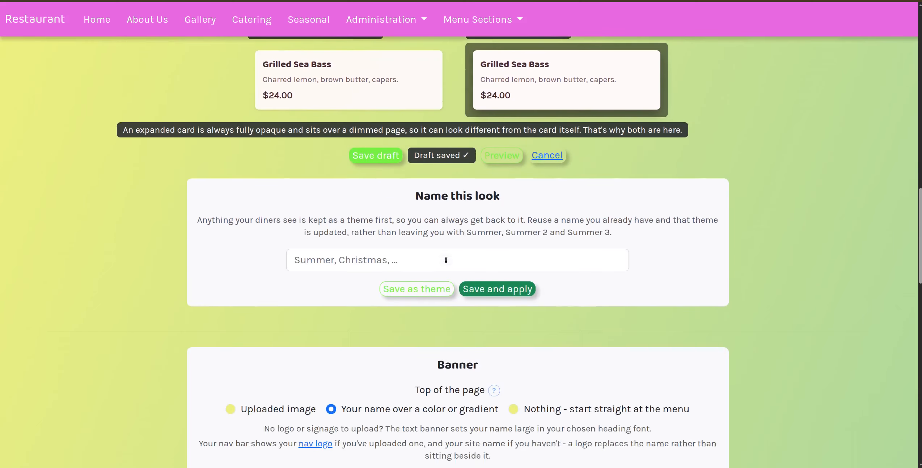
{"action": "scroll", "coordinate": [450, 258], "scroll_direction": "down", "scroll_amount": 8}
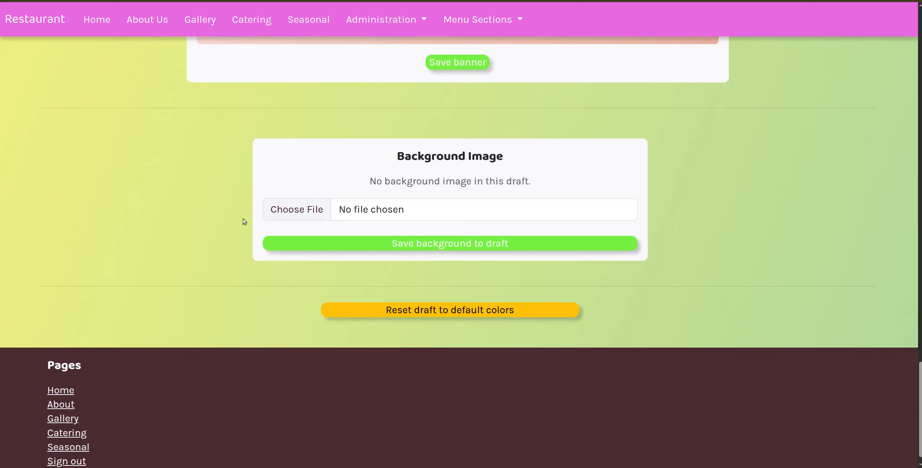
{"action": "left_click", "coordinate": [299, 214]}
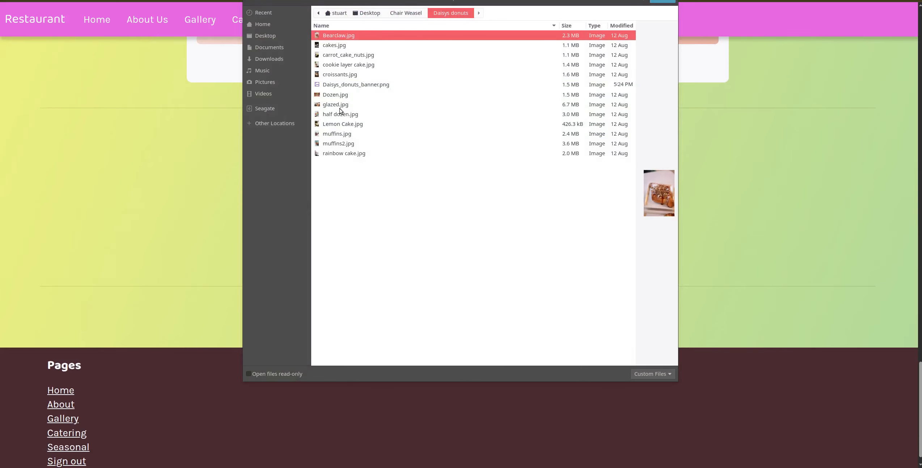
{"action": "double_click", "coordinate": [333, 95]}
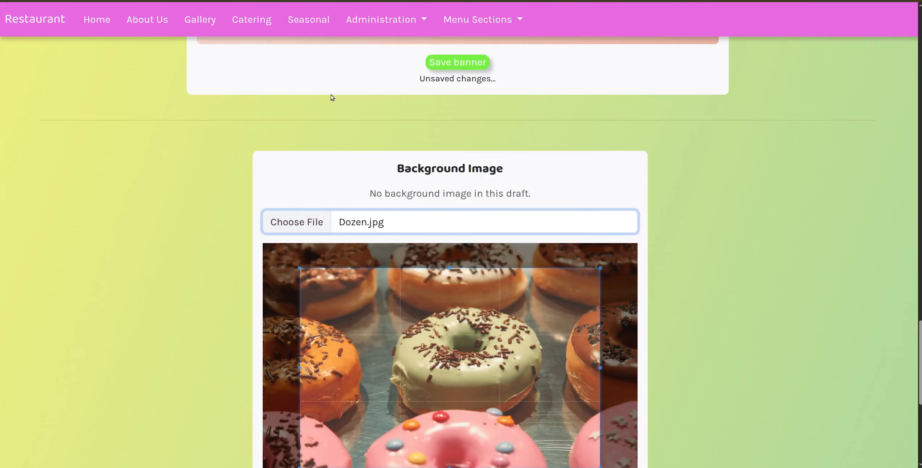
Step: Expand the crop to cover the entire donut photo, crop it, and save the background to the draft
{"action": "scroll", "coordinate": [753, 255], "scroll_direction": "down", "scroll_amount": 3}
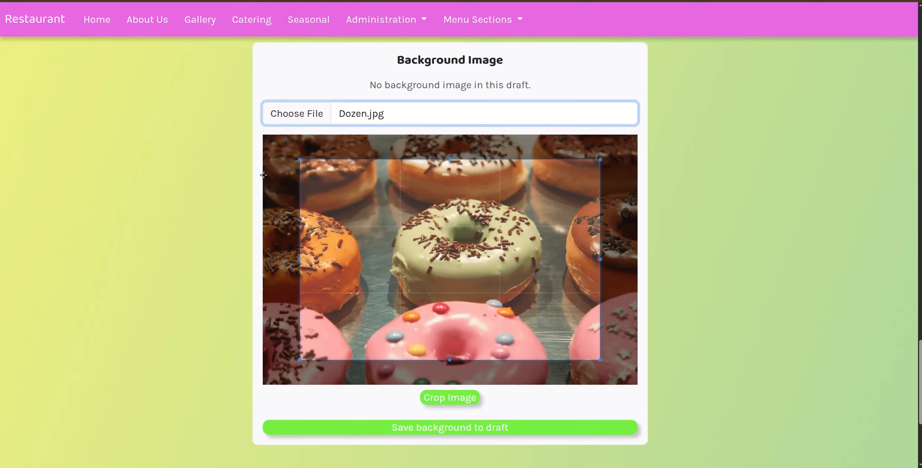
{"action": "left_click_drag", "start_coordinate": [298, 161], "coordinate": [264, 134]}
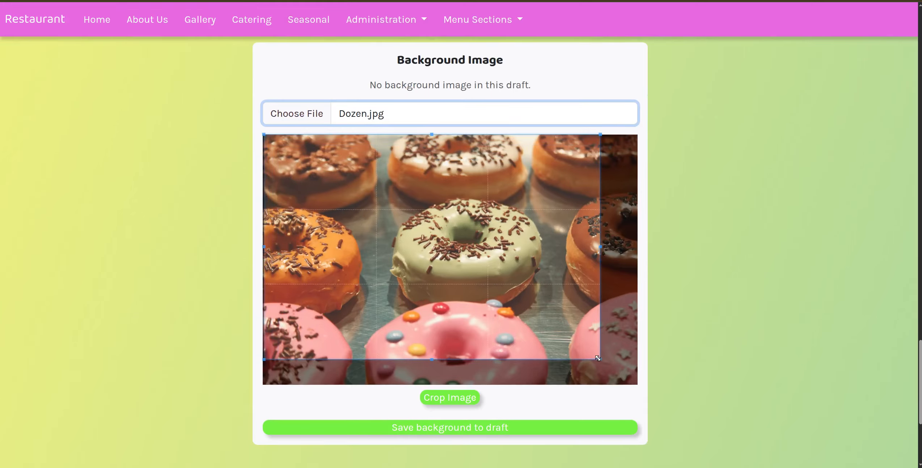
{"action": "left_click_drag", "start_coordinate": [601, 361], "coordinate": [636, 384]}
{"action": "left_click", "coordinate": [457, 396]}
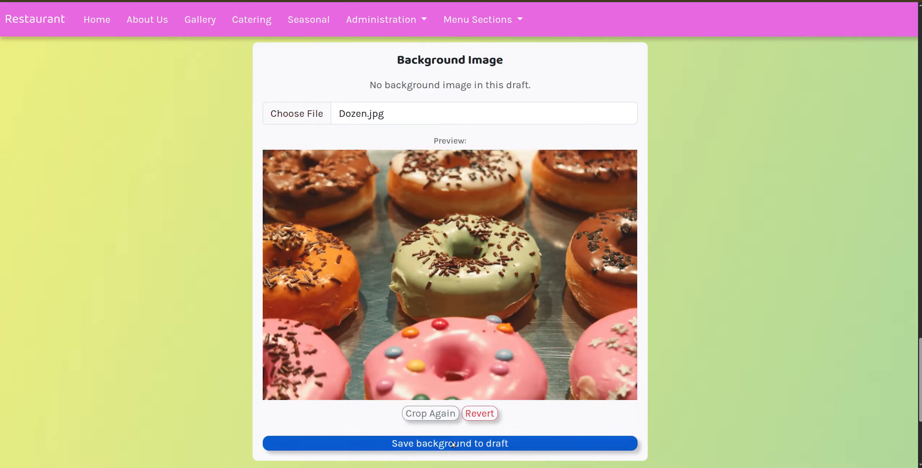
{"action": "left_click", "coordinate": [451, 445]}
Step: Lower the background image opacity to near its minimum and check how the faded photo blends with the gradient
{"action": "scroll", "coordinate": [147, 292], "scroll_direction": "down", "scroll_amount": 5}
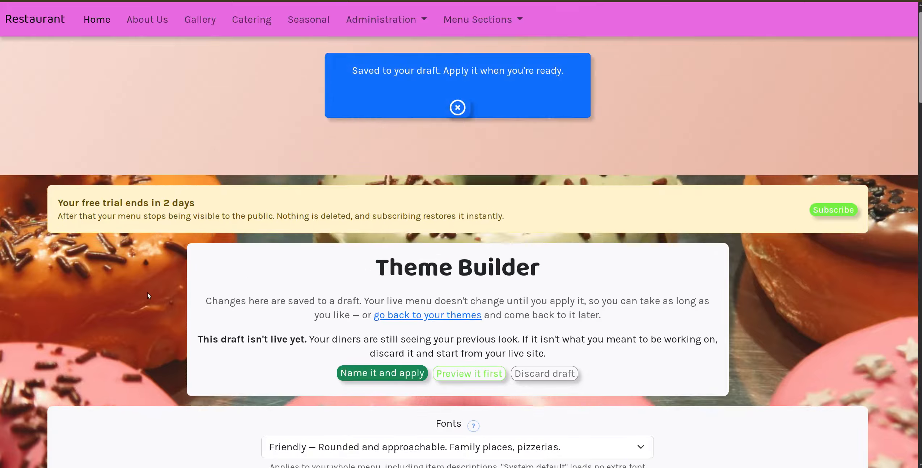
{"action": "scroll", "coordinate": [147, 296], "scroll_direction": "down", "scroll_amount": 15}
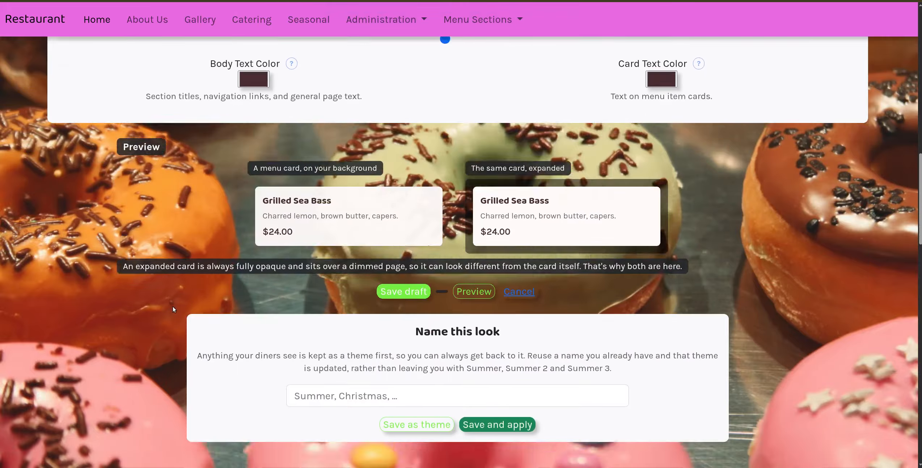
{"action": "scroll", "coordinate": [172, 304], "scroll_direction": "down", "scroll_amount": 6}
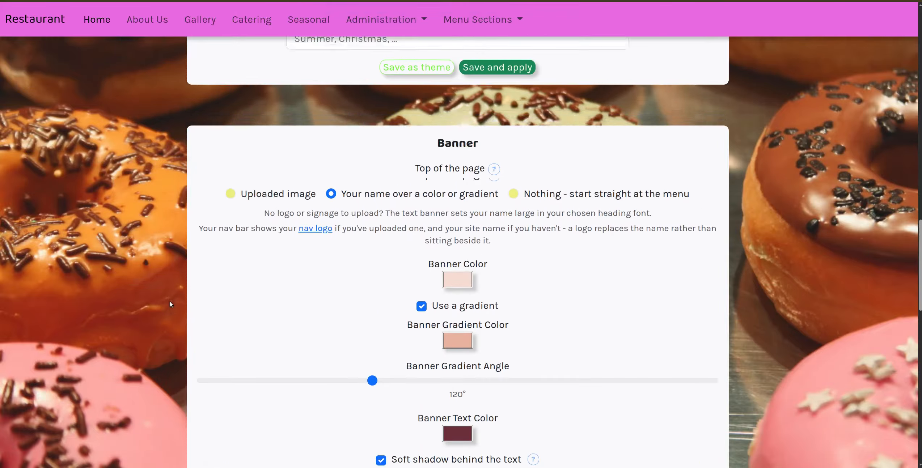
{"action": "scroll", "coordinate": [170, 301], "scroll_direction": "up", "scroll_amount": 6}
{"action": "scroll", "coordinate": [170, 301], "scroll_direction": "up", "scroll_amount": 10}
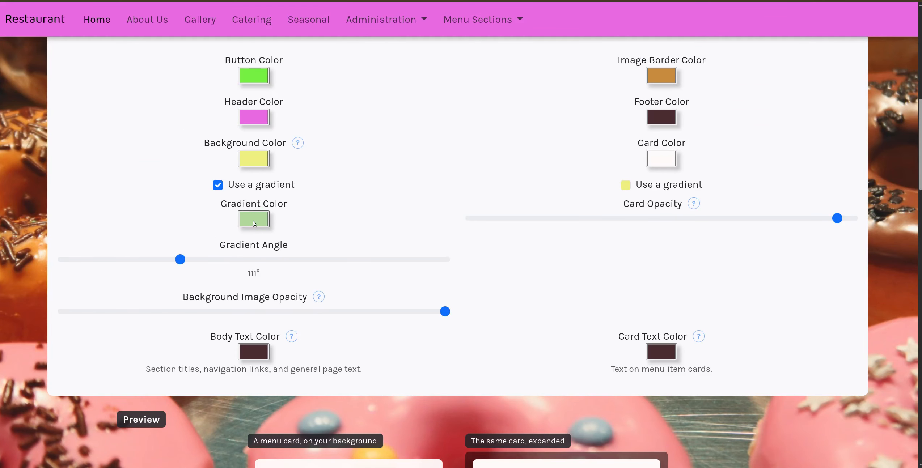
{"action": "left_click_drag", "start_coordinate": [446, 312], "coordinate": [81, 318]}
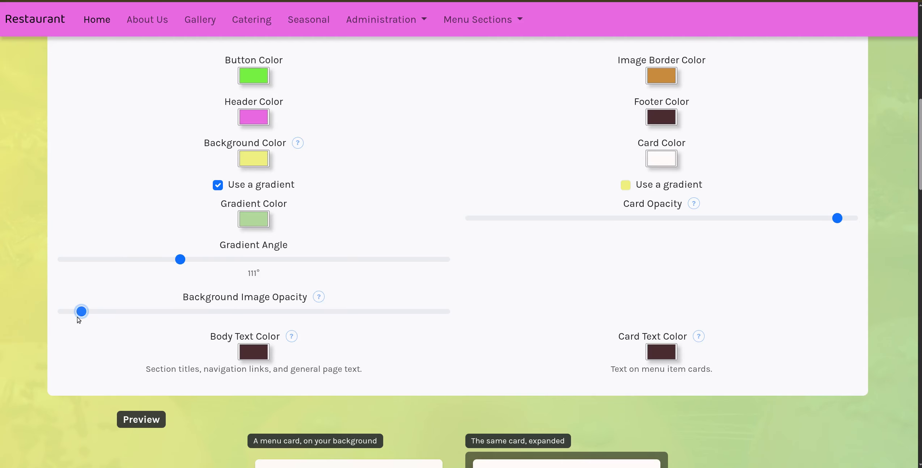
{"action": "scroll", "coordinate": [23, 318], "scroll_direction": "down", "scroll_amount": 7}
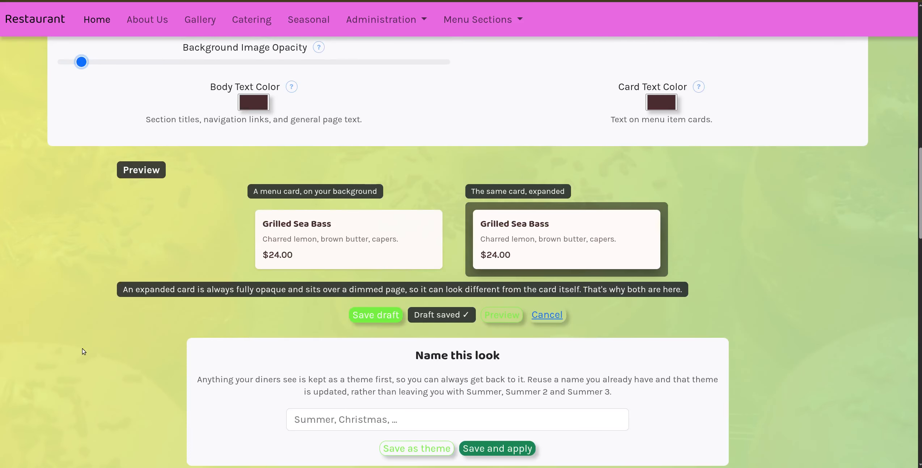
{"action": "scroll", "coordinate": [93, 242], "scroll_direction": "down", "scroll_amount": 1}
{"action": "scroll", "coordinate": [80, 244], "scroll_direction": "up", "scroll_amount": 6}
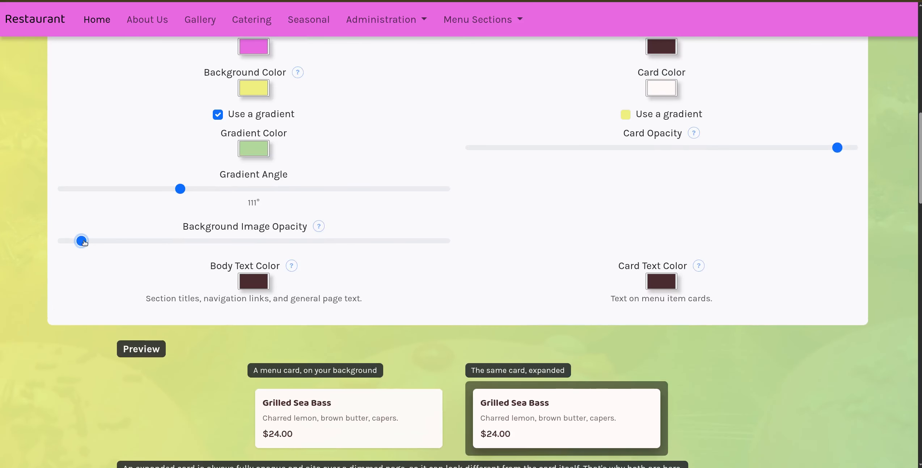
Step: Raise the background image opacity to its maximum
{"action": "left_click_drag", "start_coordinate": [83, 241], "coordinate": [456, 266]}
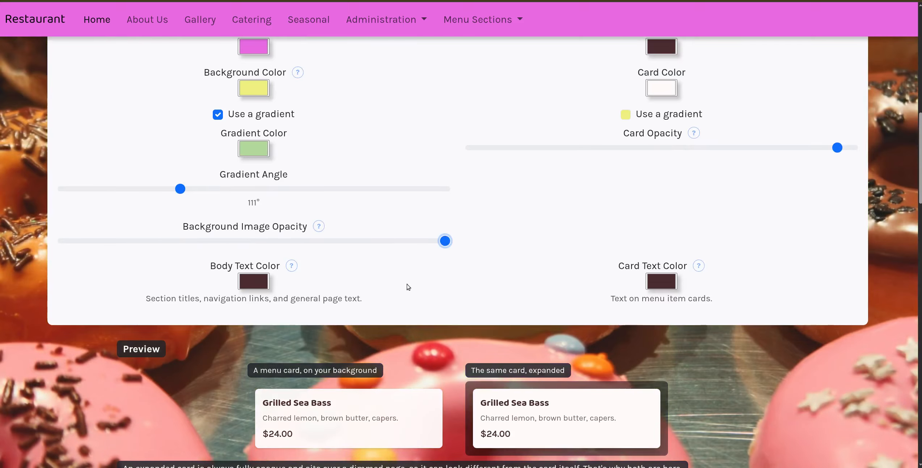
{"action": "scroll", "coordinate": [329, 163], "scroll_direction": "up", "scroll_amount": 5}
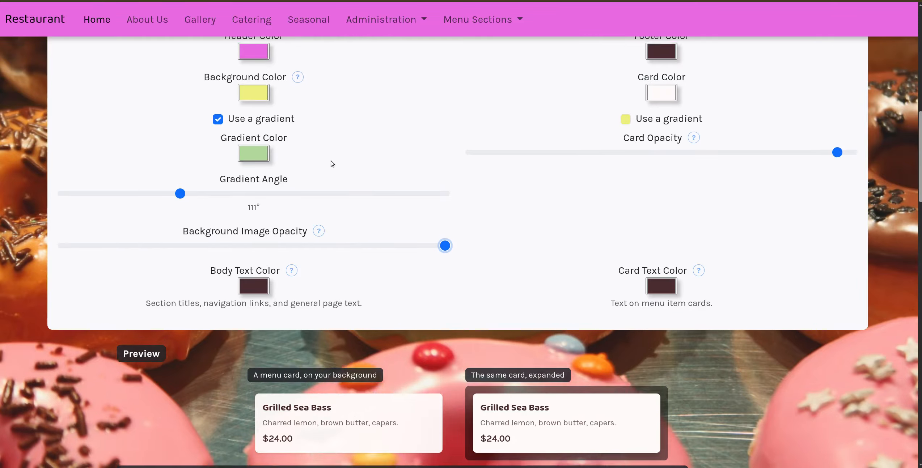
{"action": "scroll", "coordinate": [340, 174], "scroll_direction": "down", "scroll_amount": 5}
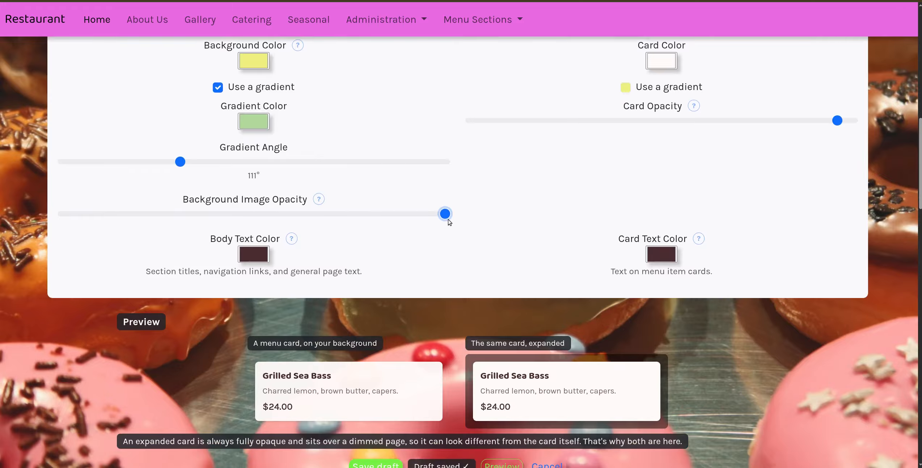
{"action": "left_click_drag", "start_coordinate": [445, 216], "coordinate": [448, 216]}
{"action": "left_click_drag", "start_coordinate": [448, 216], "coordinate": [447, 241]}
Step: Set the body text color to bright green (RGB 118, 227, 79) and preview the draft on the menu page
{"action": "scroll", "coordinate": [473, 253], "scroll_direction": "down", "scroll_amount": 5}
{"action": "scroll", "coordinate": [473, 253], "scroll_direction": "down", "scroll_amount": 18}
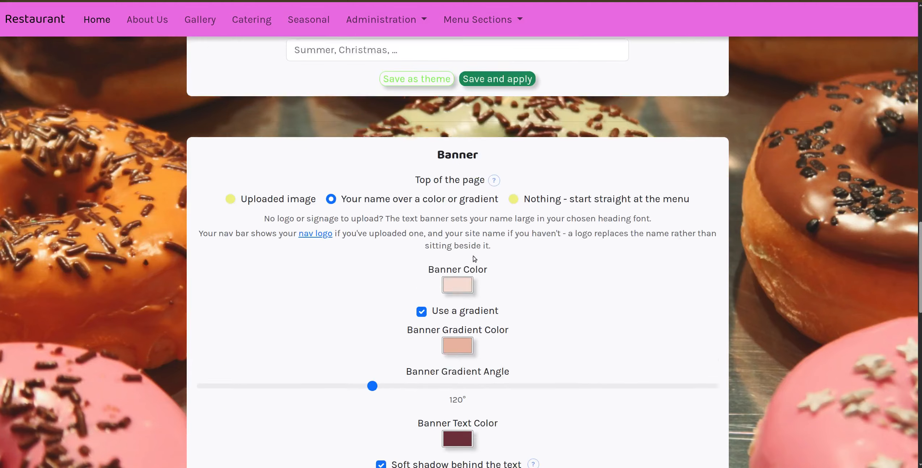
{"action": "scroll", "coordinate": [481, 292], "scroll_direction": "down", "scroll_amount": 2}
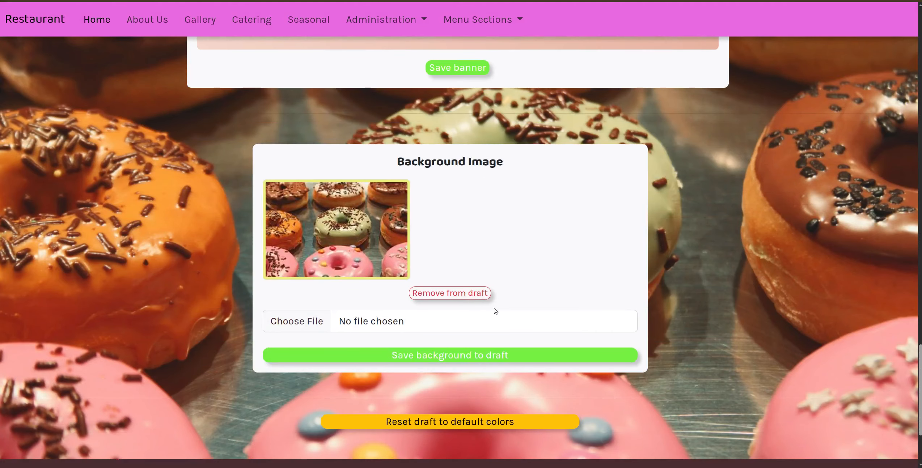
{"action": "scroll", "coordinate": [523, 292], "scroll_direction": "up", "scroll_amount": 20}
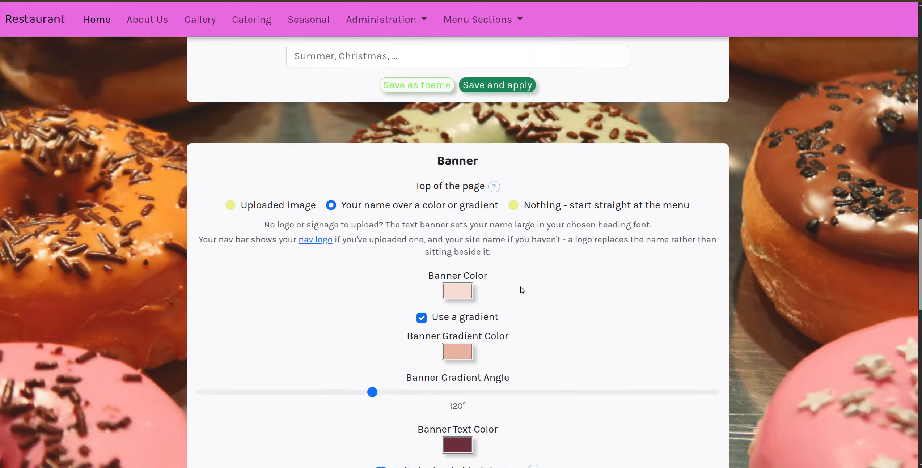
{"action": "scroll", "coordinate": [521, 290], "scroll_direction": "up", "scroll_amount": 6}
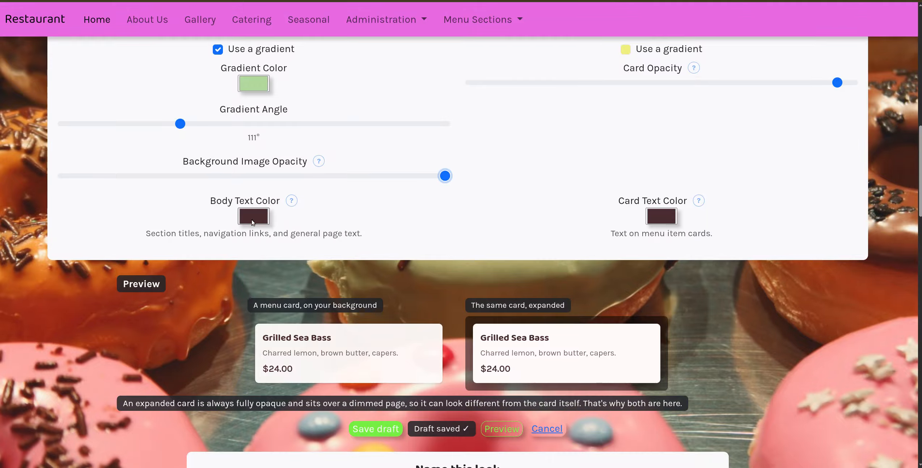
{"action": "left_click", "coordinate": [253, 219]}
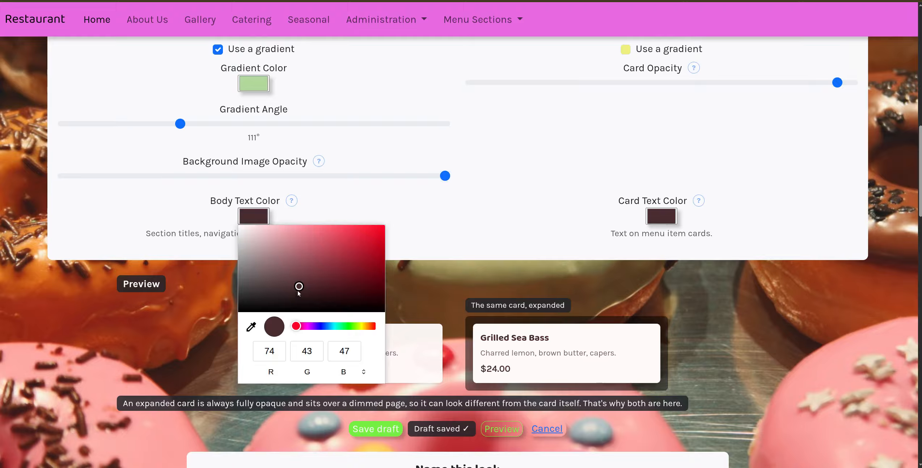
{"action": "left_click_drag", "start_coordinate": [296, 328], "coordinate": [353, 327]}
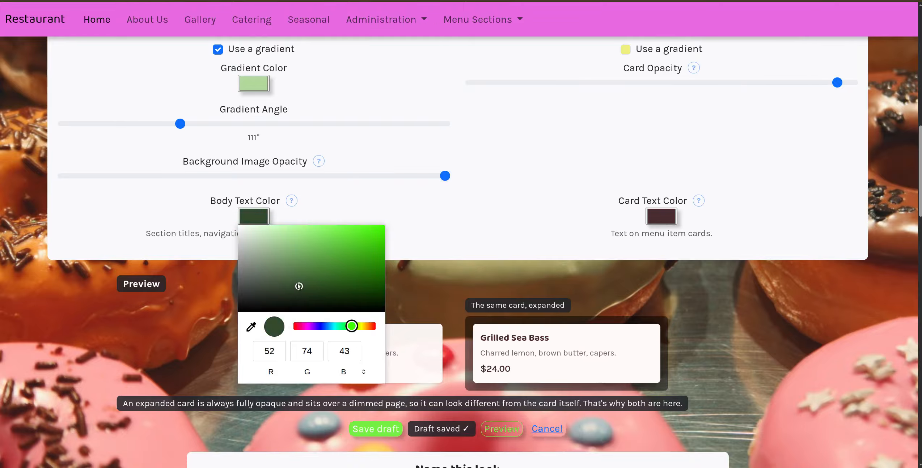
{"action": "mouse_move", "coordinate": [300, 286]}
{"action": "left_mouse_down"}
{"action": "mouse_move", "coordinate": [317, 267]}
{"action": "mouse_move", "coordinate": [319, 231]}
{"action": "mouse_move", "coordinate": [332, 236]}
{"action": "left_mouse_up"}
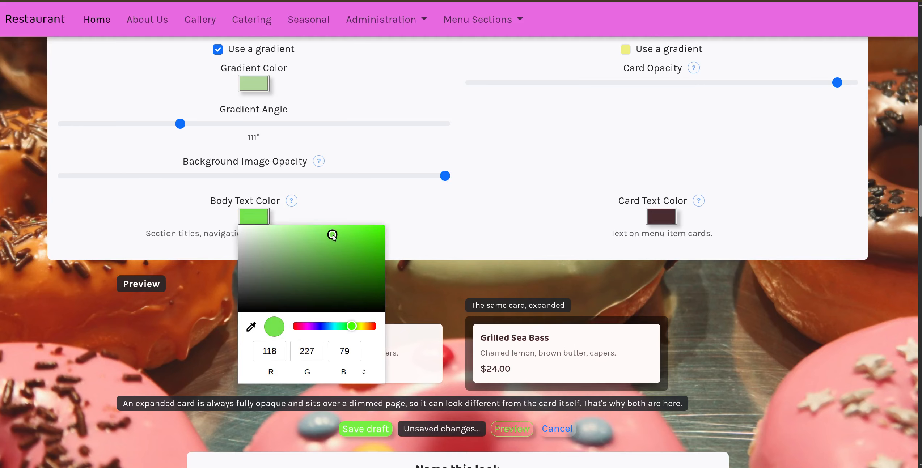
{"action": "left_click", "coordinate": [425, 279]}
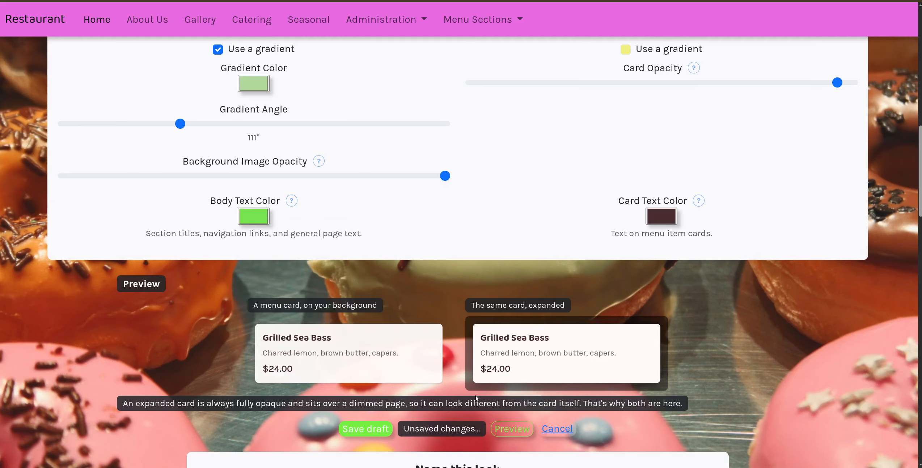
{"action": "left_click", "coordinate": [510, 429]}
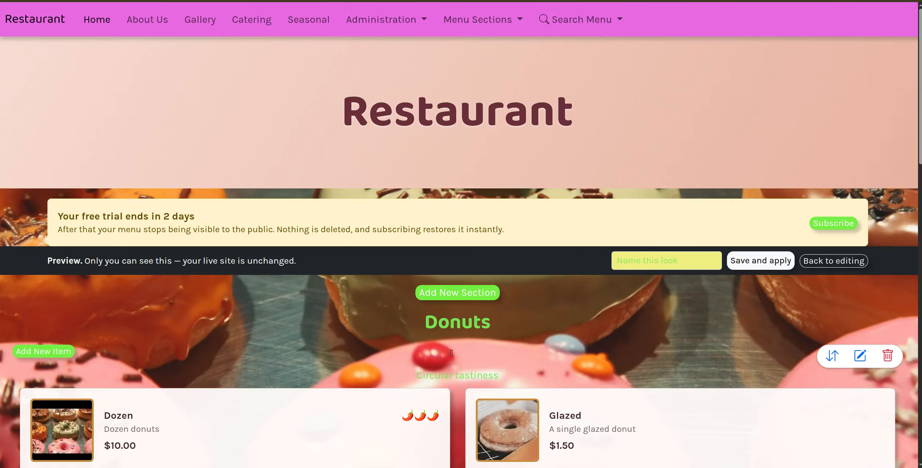
Step: Look through the previewed menu from Donuts to Cakes to examine how the green body text reads over the donut background
{"action": "scroll", "coordinate": [611, 369], "scroll_direction": "down", "scroll_amount": 3}
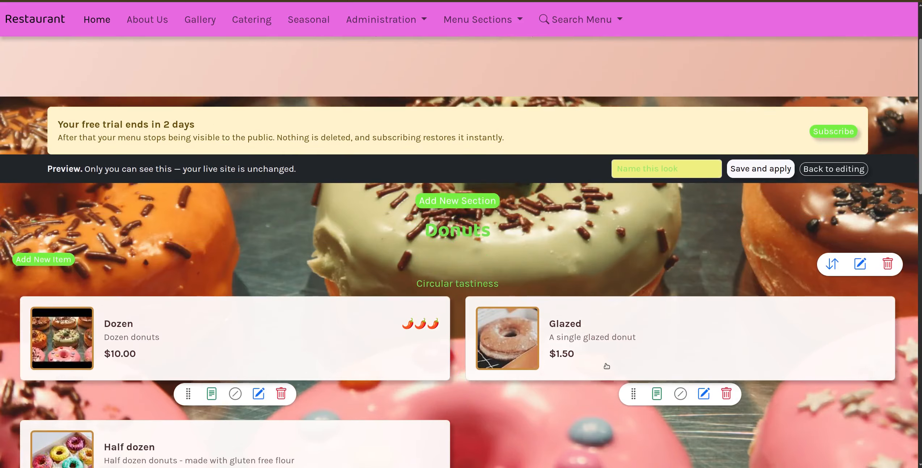
{"action": "scroll", "coordinate": [607, 366], "scroll_direction": "up", "scroll_amount": 3}
{"action": "scroll", "coordinate": [607, 366], "scroll_direction": "down", "scroll_amount": 3}
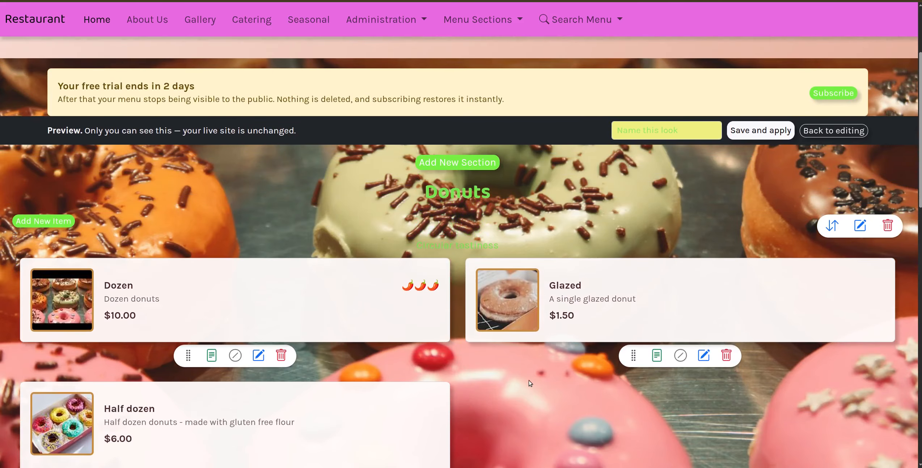
{"action": "scroll", "coordinate": [530, 383], "scroll_direction": "down", "scroll_amount": 3}
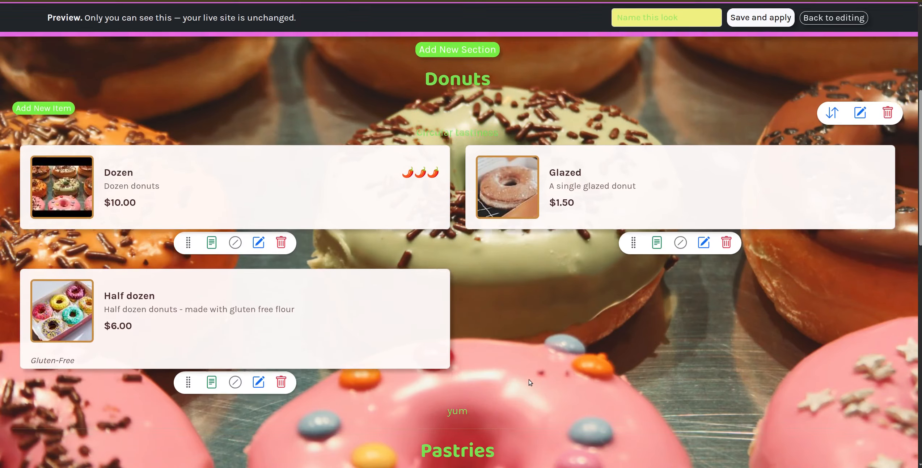
{"action": "scroll", "coordinate": [530, 383], "scroll_direction": "down", "scroll_amount": 2}
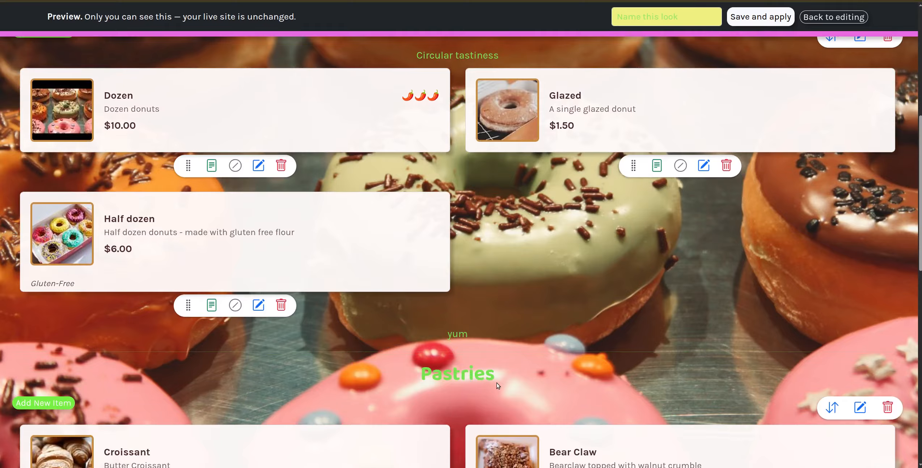
{"action": "scroll", "coordinate": [498, 386], "scroll_direction": "up", "scroll_amount": 2}
{"action": "scroll", "coordinate": [493, 383], "scroll_direction": "down", "scroll_amount": 4}
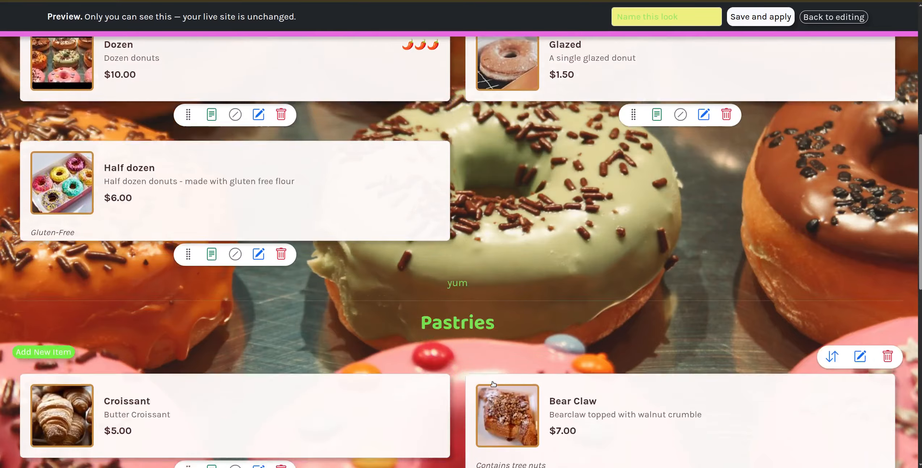
{"action": "scroll", "coordinate": [493, 384], "scroll_direction": "down", "scroll_amount": 11}
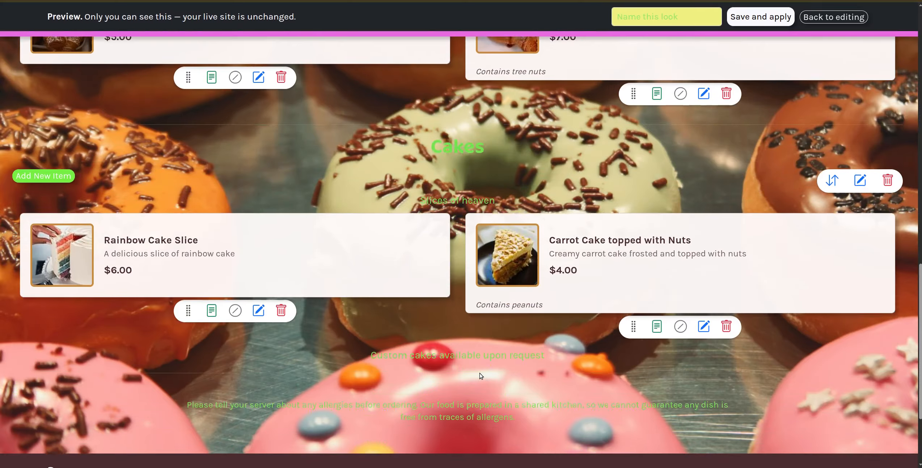
{"action": "scroll", "coordinate": [480, 376], "scroll_direction": "down", "scroll_amount": 4}
{"action": "scroll", "coordinate": [479, 374], "scroll_direction": "up", "scroll_amount": 6}
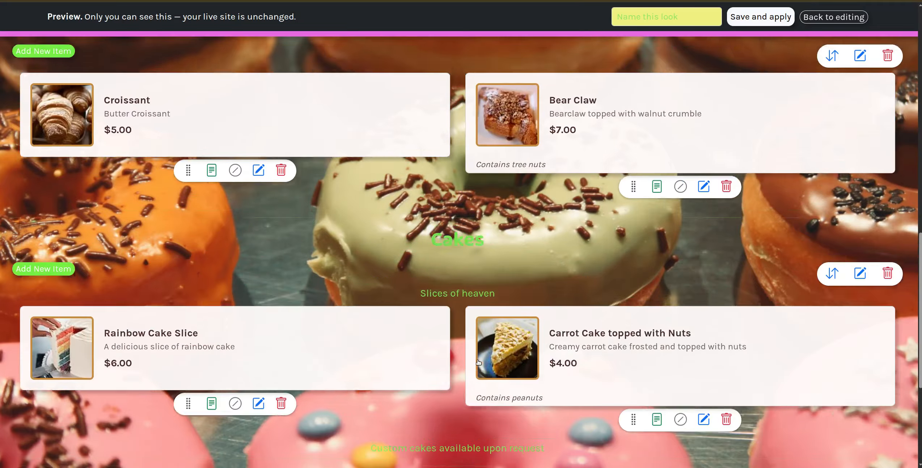
{"action": "scroll", "coordinate": [478, 361], "scroll_direction": "up", "scroll_amount": 20}
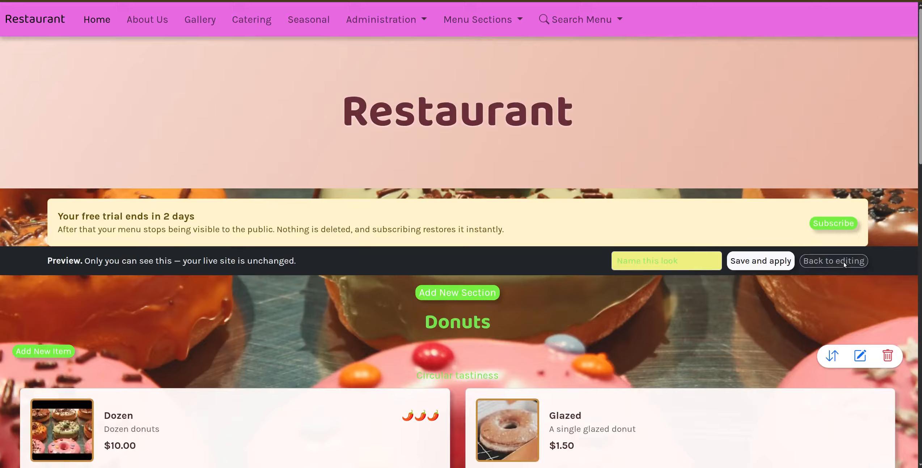
Step: Return to the theme editor and set the page background's gradient color to near-white
{"action": "left_click", "coordinate": [843, 261]}
{"action": "scroll", "coordinate": [389, 301], "scroll_direction": "down", "scroll_amount": 10}
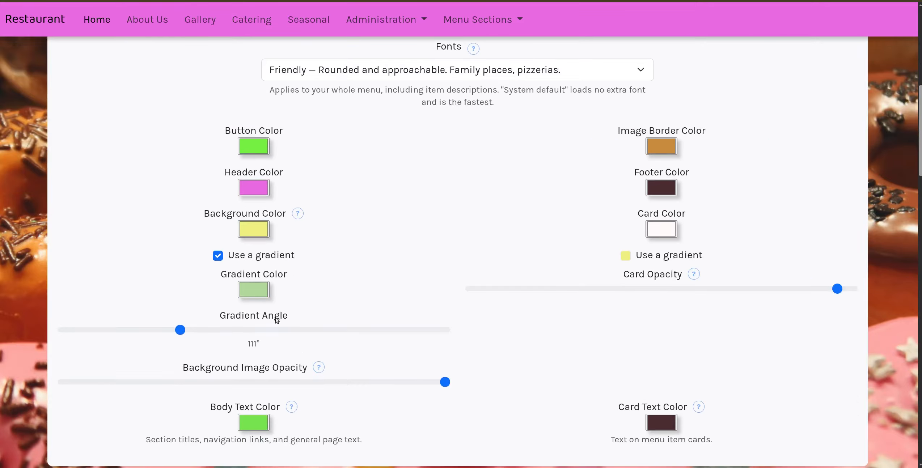
{"action": "left_click", "coordinate": [258, 294]}
{"action": "left_click_drag", "start_coordinate": [280, 311], "coordinate": [240, 302]}
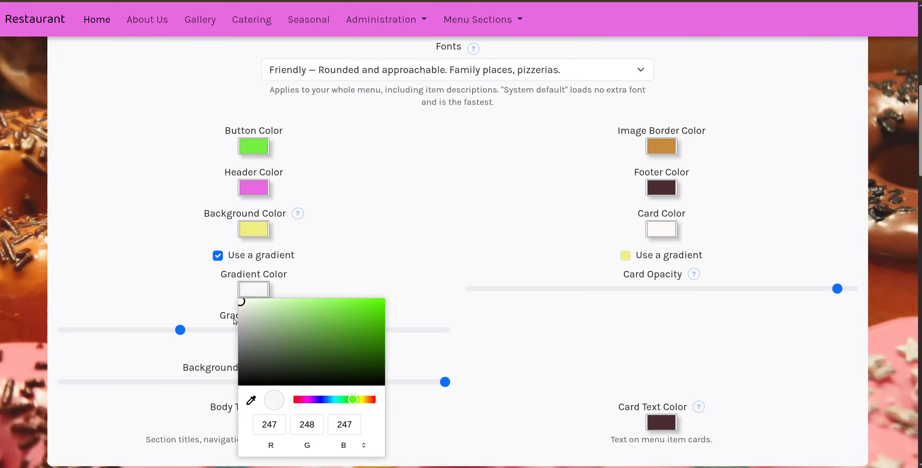
{"action": "left_click_drag", "start_coordinate": [241, 303], "coordinate": [240, 302]}
{"action": "left_click", "coordinate": [586, 369]}
{"action": "scroll", "coordinate": [522, 377], "scroll_direction": "down", "scroll_amount": 5}
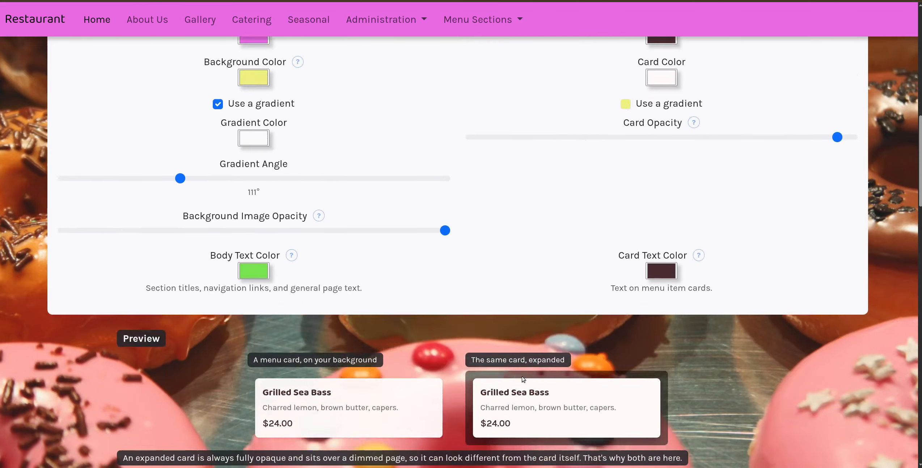
{"action": "scroll", "coordinate": [683, 393], "scroll_direction": "up", "scroll_amount": 8}
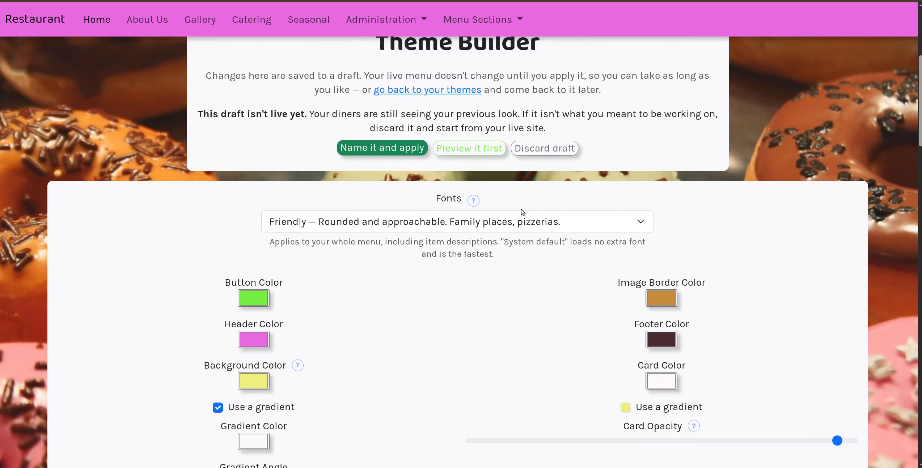
Step: Preview the draft on the menu page to check the page background with the near-white gradient color
{"action": "left_click", "coordinate": [481, 158]}
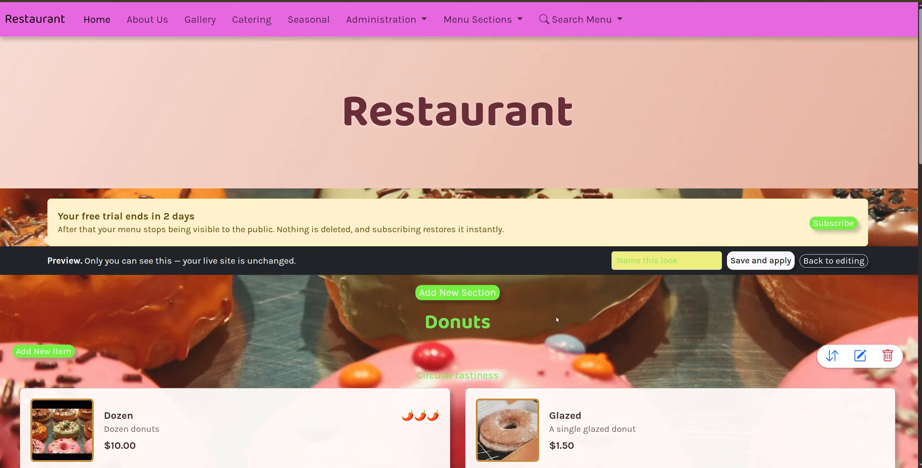
{"action": "scroll", "coordinate": [556, 317], "scroll_direction": "down", "scroll_amount": 2}
{"action": "scroll", "coordinate": [558, 314], "scroll_direction": "up", "scroll_amount": 3}
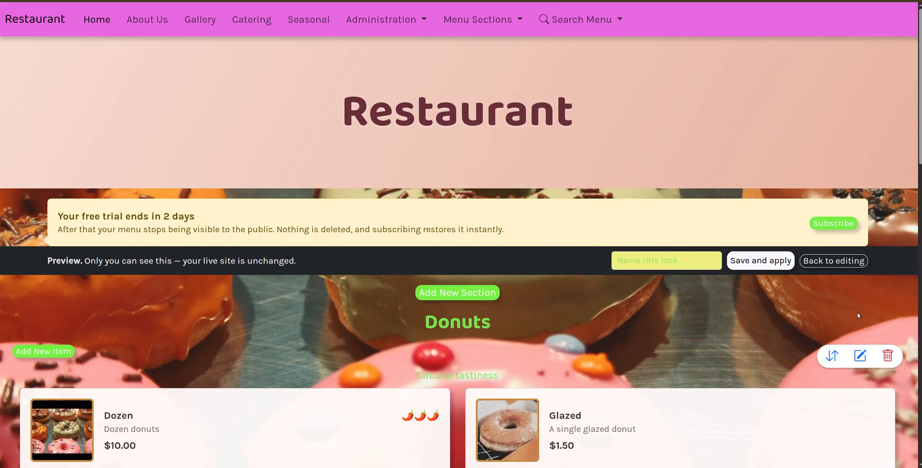
Step: Go back to editing and set the body text color to white (RGB 255, 255, 255)
{"action": "left_click", "coordinate": [852, 265]}
{"action": "scroll", "coordinate": [315, 339], "scroll_direction": "down", "scroll_amount": 10}
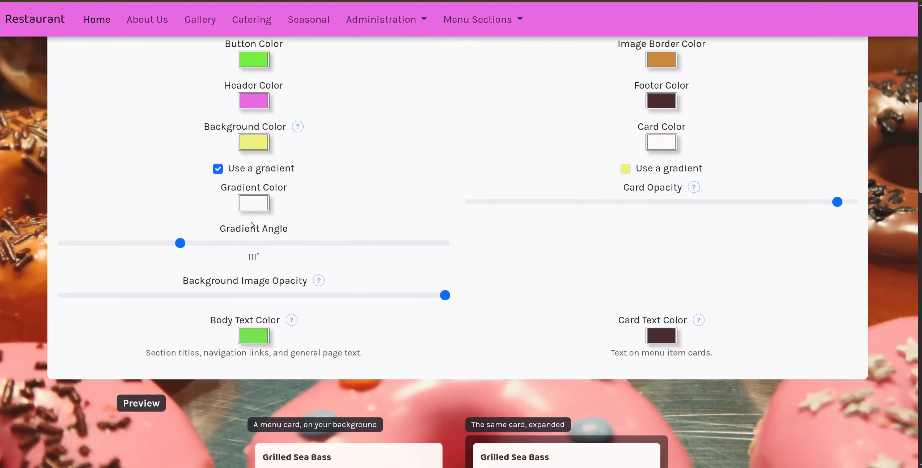
{"action": "left_click", "coordinate": [253, 340]}
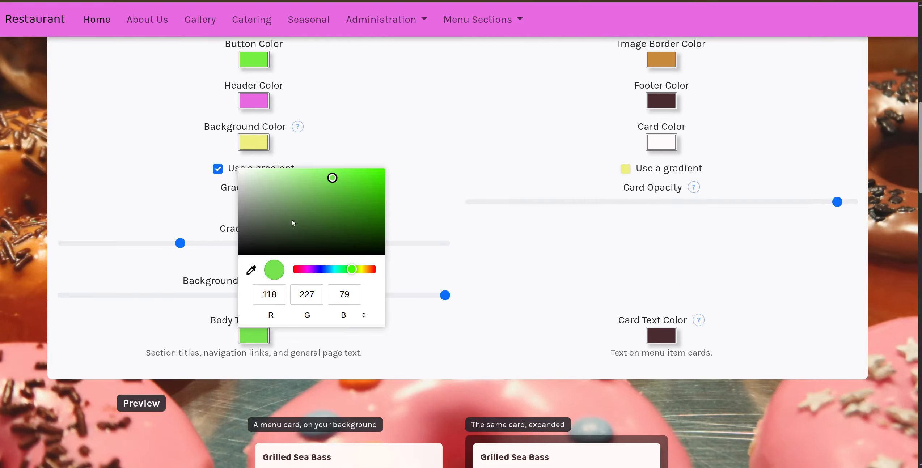
{"action": "left_click_drag", "start_coordinate": [332, 178], "coordinate": [239, 169]}
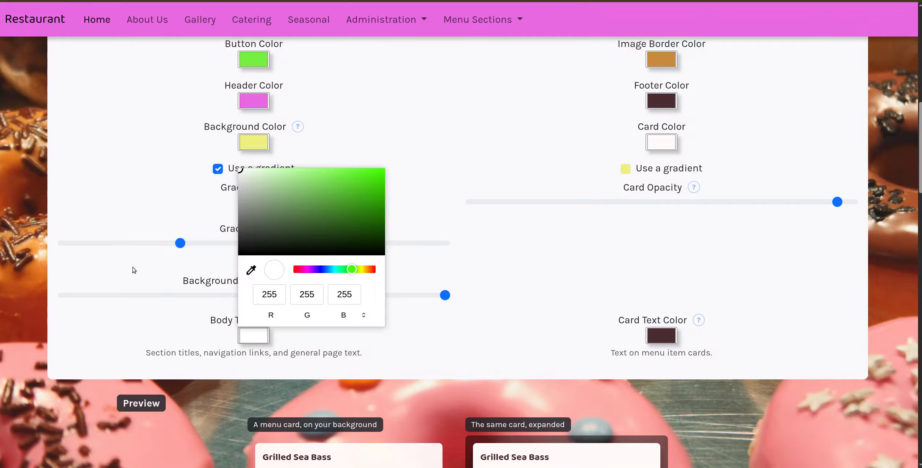
{"action": "left_click", "coordinate": [103, 338]}
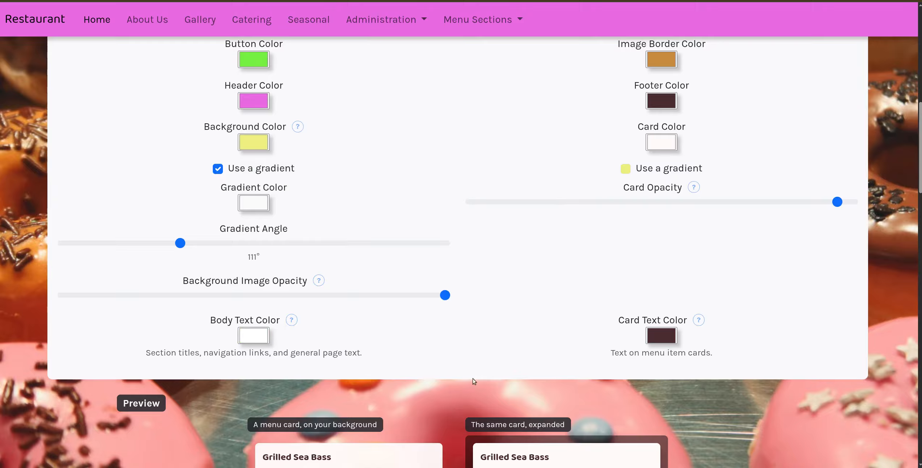
{"action": "scroll", "coordinate": [786, 322], "scroll_direction": "up", "scroll_amount": 10}
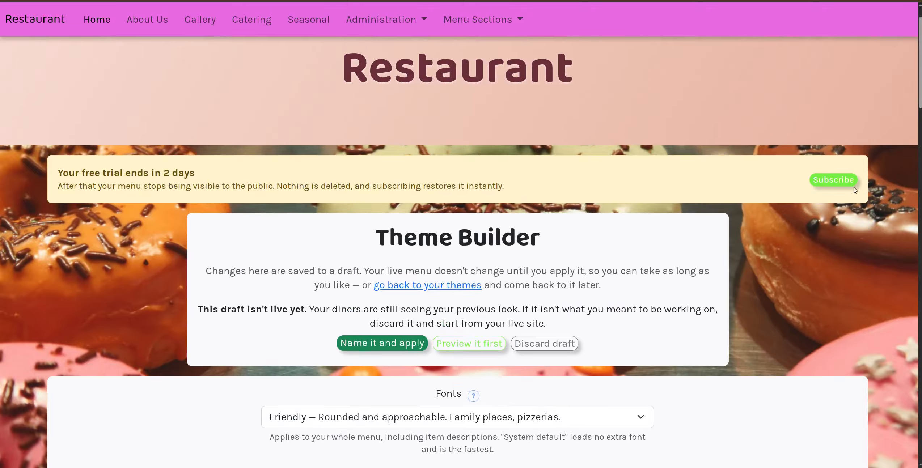
Step: Preview the draft and examine the readability of the white body text across the Donuts, Pastries and Cakes sections
{"action": "left_click", "coordinate": [472, 347]}
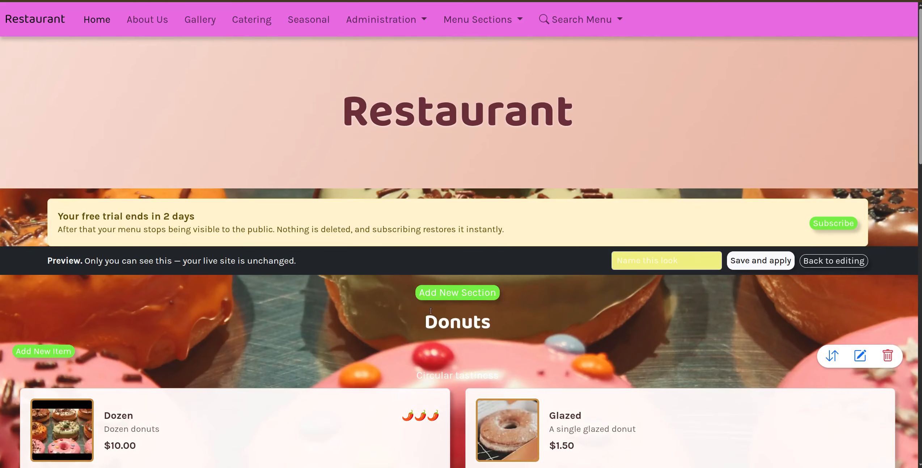
{"action": "scroll", "coordinate": [430, 311], "scroll_direction": "down", "scroll_amount": 5}
{"action": "scroll", "coordinate": [508, 330], "scroll_direction": "down", "scroll_amount": 7}
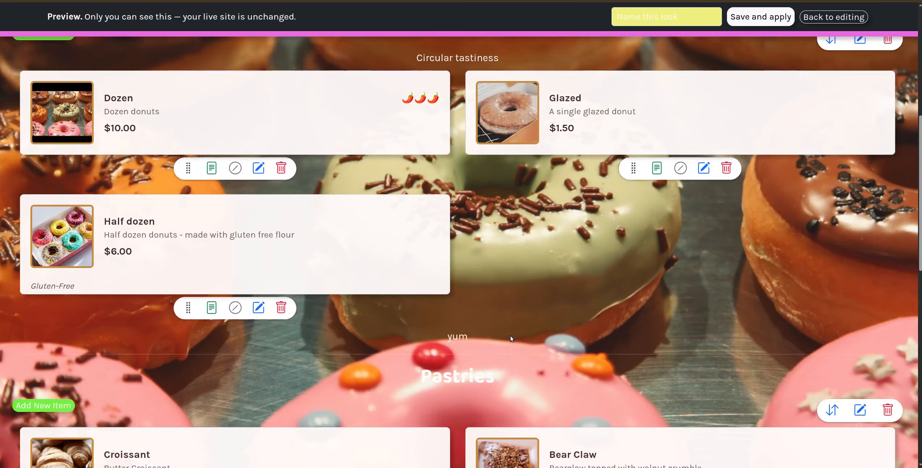
{"action": "scroll", "coordinate": [470, 297], "scroll_direction": "down", "scroll_amount": 4}
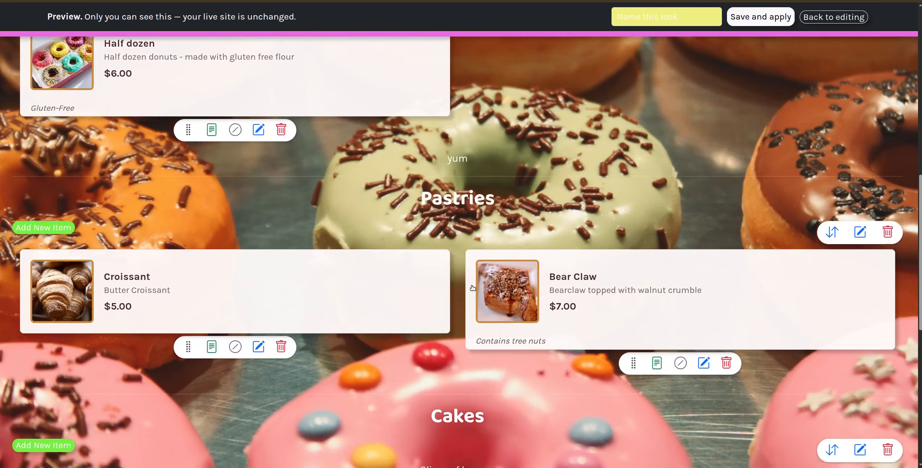
{"action": "scroll", "coordinate": [380, 316], "scroll_direction": "down", "scroll_amount": 7}
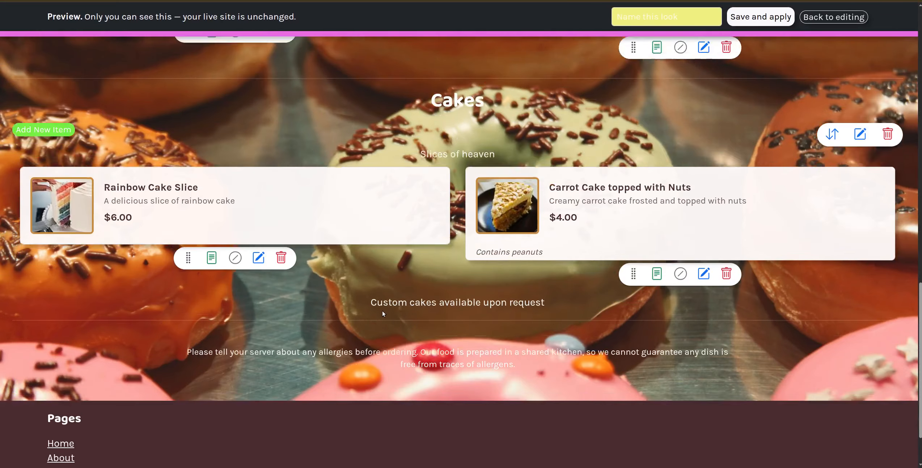
{"action": "scroll", "coordinate": [385, 316], "scroll_direction": "up", "scroll_amount": 14}
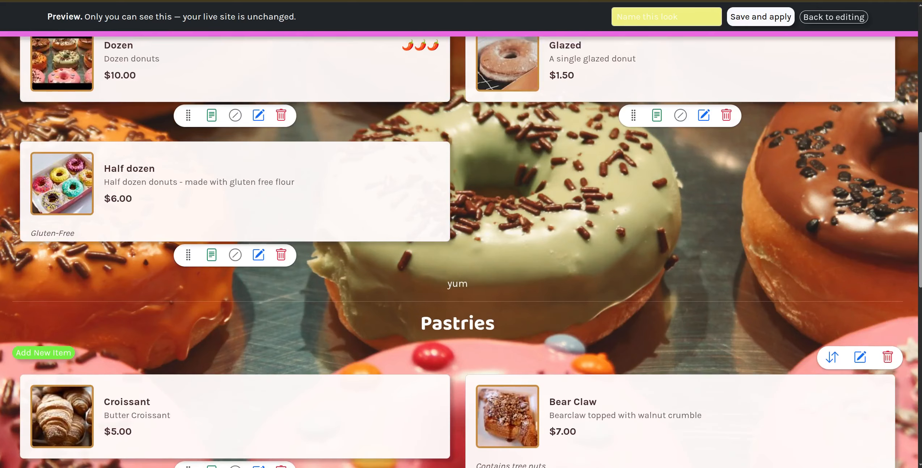
{"action": "scroll", "coordinate": [766, 262], "scroll_direction": "up", "scroll_amount": 6}
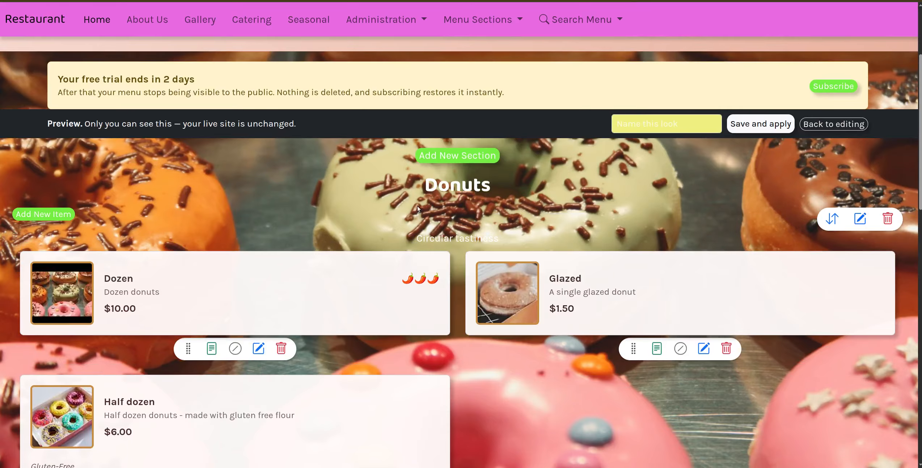
Step: Return to the Theme Builder to review its color and opacity settings, and preview the draft menu page again
{"action": "left_click", "coordinate": [832, 125]}
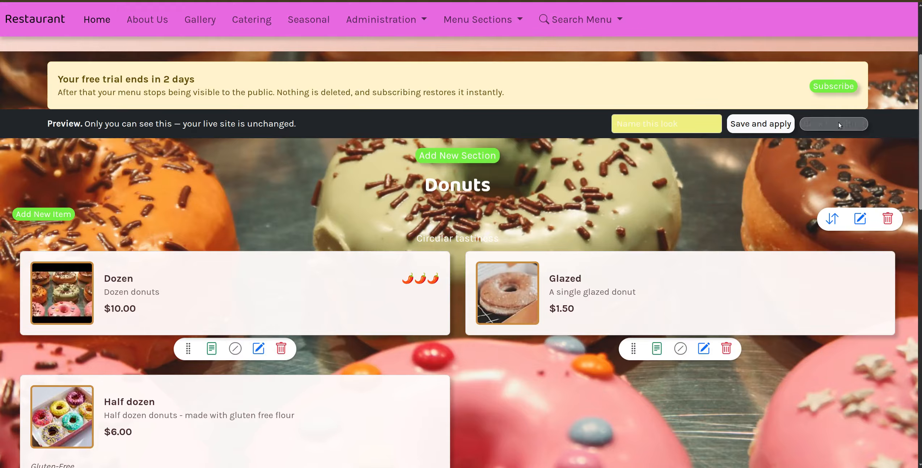
{"action": "scroll", "coordinate": [605, 306], "scroll_direction": "down", "scroll_amount": 5}
{"action": "scroll", "coordinate": [604, 304], "scroll_direction": "down", "scroll_amount": 5}
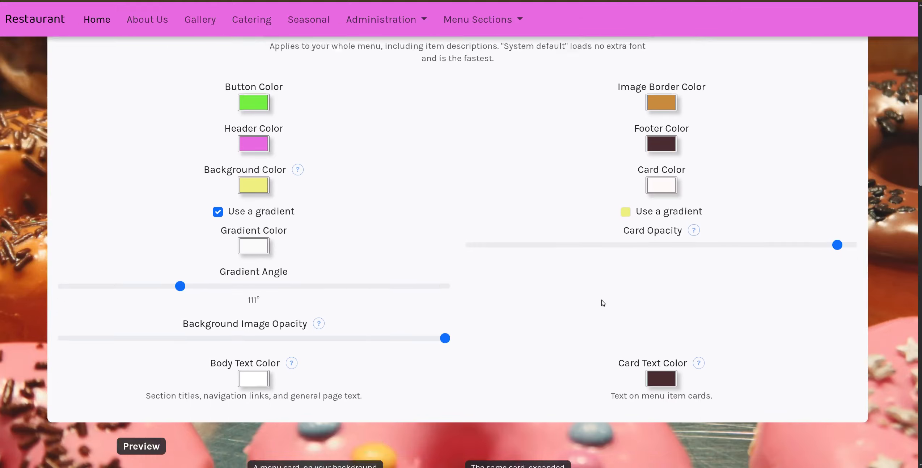
{"action": "scroll", "coordinate": [724, 325], "scroll_direction": "up", "scroll_amount": 5}
{"action": "scroll", "coordinate": [781, 337], "scroll_direction": "down", "scroll_amount": 3}
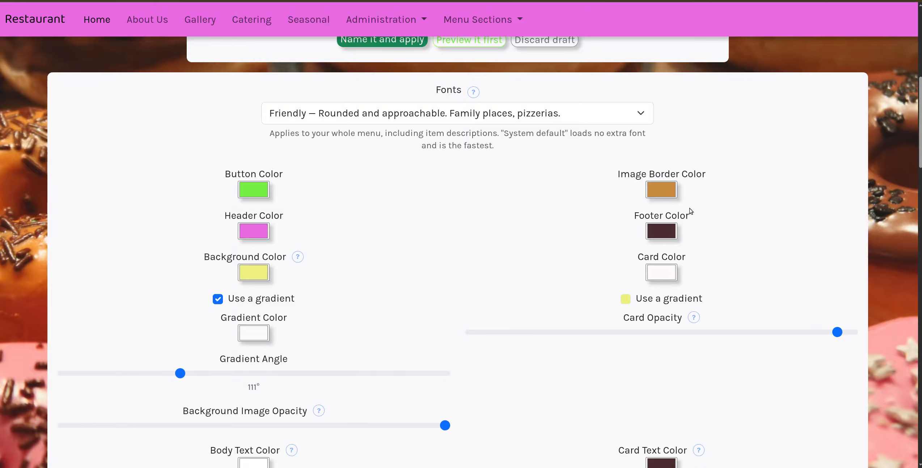
{"action": "scroll", "coordinate": [690, 210], "scroll_direction": "up", "scroll_amount": 6}
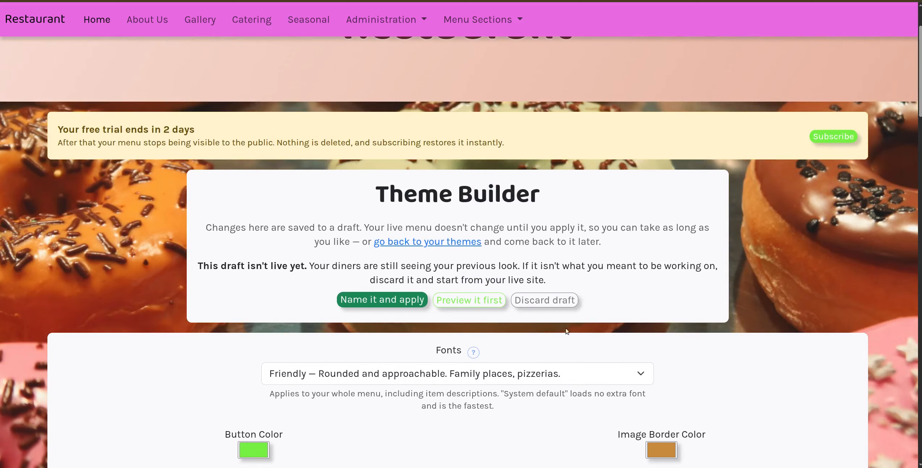
{"action": "left_click", "coordinate": [469, 300]}
{"action": "scroll", "coordinate": [237, 313], "scroll_direction": "down", "scroll_amount": 2}
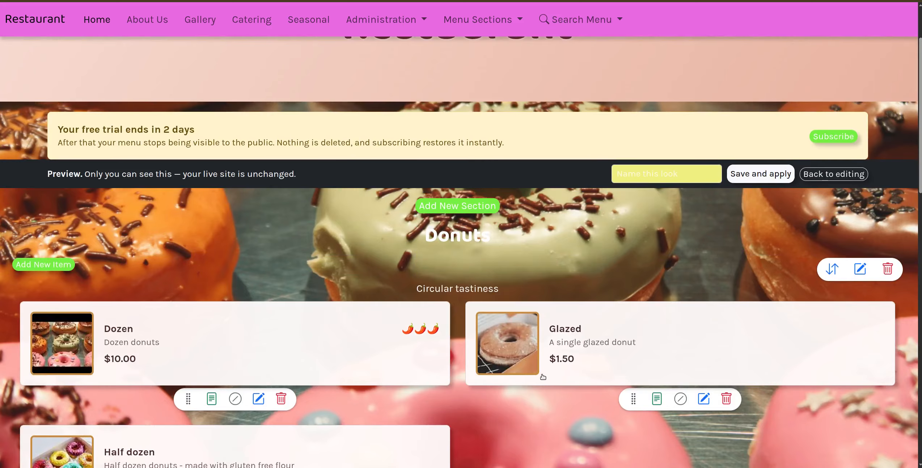
Step: Go back to editing and set the image border color to purple (RGB 185, 64, 201)
{"action": "left_click", "coordinate": [836, 175]}
{"action": "scroll", "coordinate": [712, 329], "scroll_direction": "down", "scroll_amount": 5}
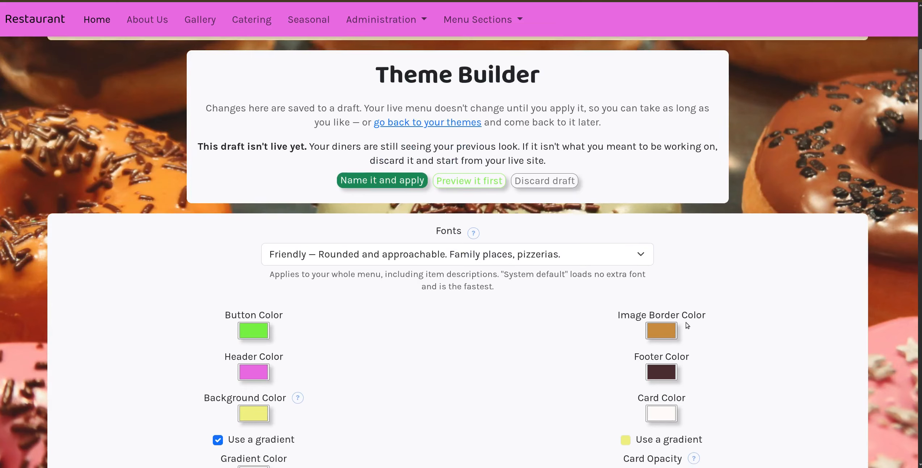
{"action": "scroll", "coordinate": [687, 326], "scroll_direction": "up", "scroll_amount": 1}
{"action": "left_click", "coordinate": [660, 376]}
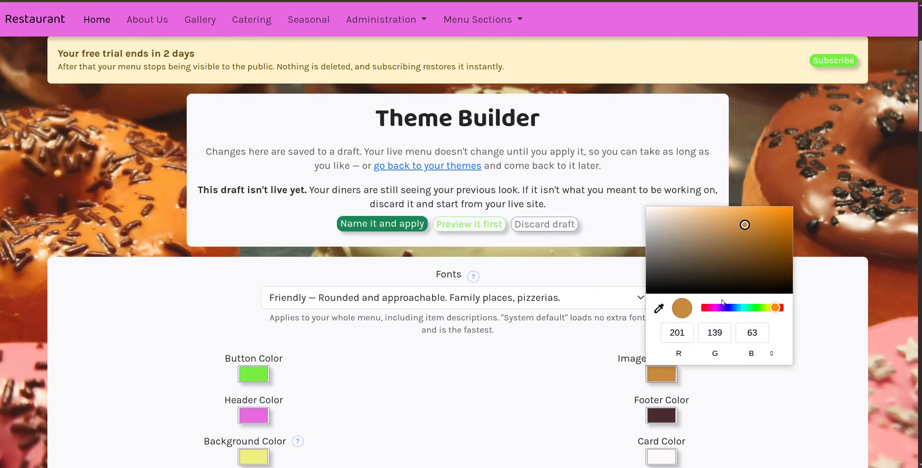
{"action": "left_click", "coordinate": [717, 308]}
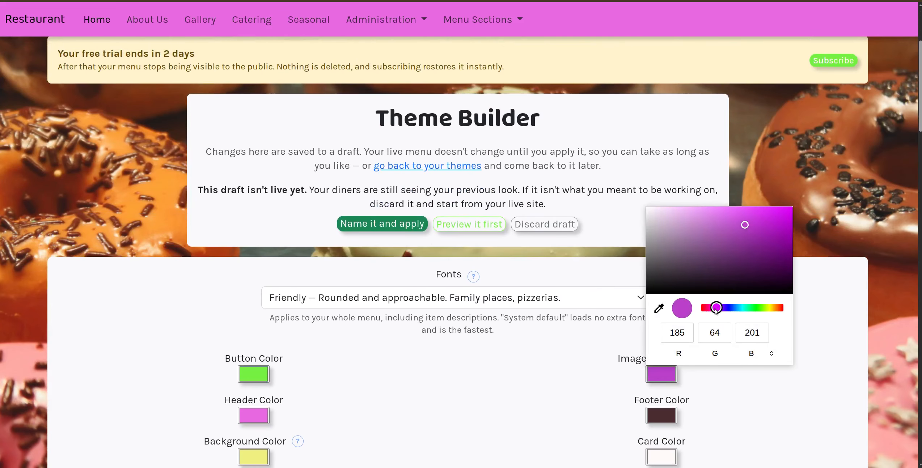
{"action": "left_click", "coordinate": [832, 346]}
Step: Set the footer color to purple (RGB 183, 39, 185) and check it on the page footer
{"action": "scroll", "coordinate": [803, 376], "scroll_direction": "down", "scroll_amount": 5}
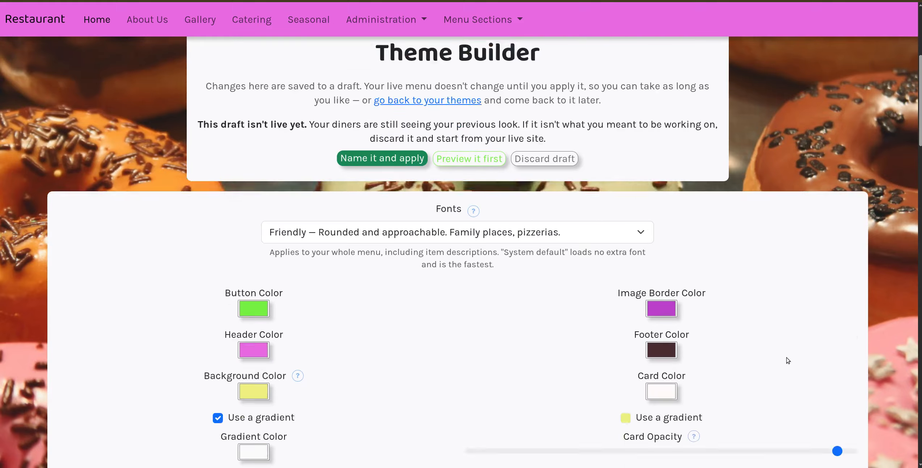
{"action": "left_click", "coordinate": [663, 240]}
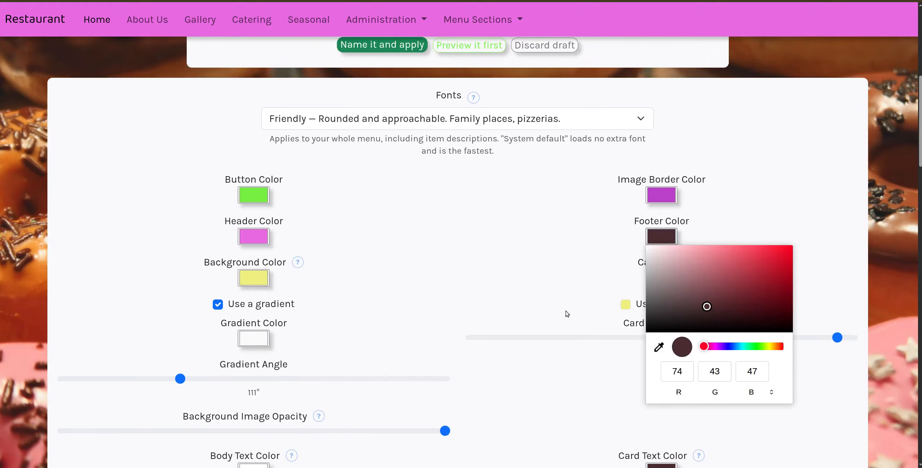
{"action": "left_click_drag", "start_coordinate": [703, 347], "coordinate": [714, 347]}
{"action": "left_click", "coordinate": [767, 270]}
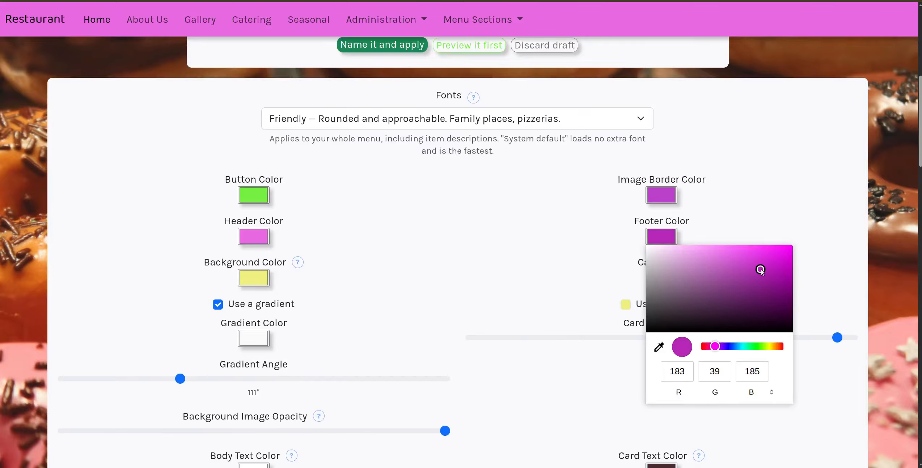
{"action": "left_click", "coordinate": [511, 346]}
{"action": "scroll", "coordinate": [523, 377], "scroll_direction": "up", "scroll_amount": 10}
{"action": "scroll", "coordinate": [523, 377], "scroll_direction": "down", "scroll_amount": 10}
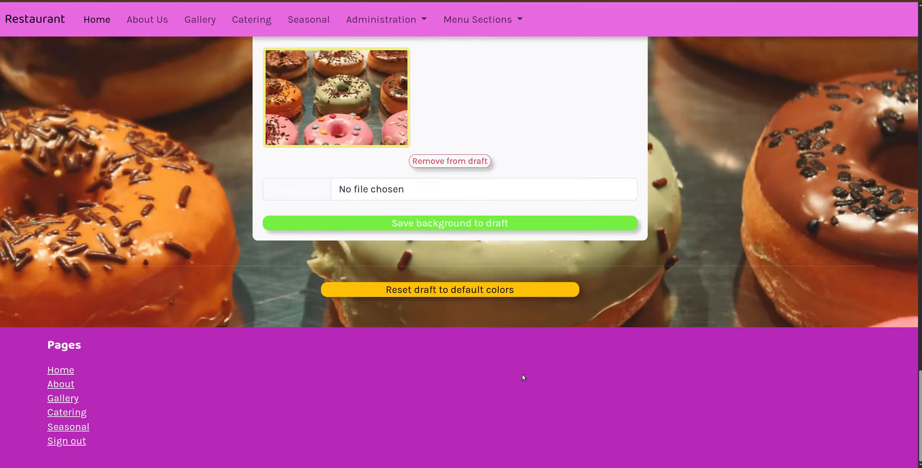
Step: Set the card color to a light cyan blue and check it on the sample menu cards
{"action": "scroll", "coordinate": [713, 411], "scroll_direction": "up", "scroll_amount": 15}
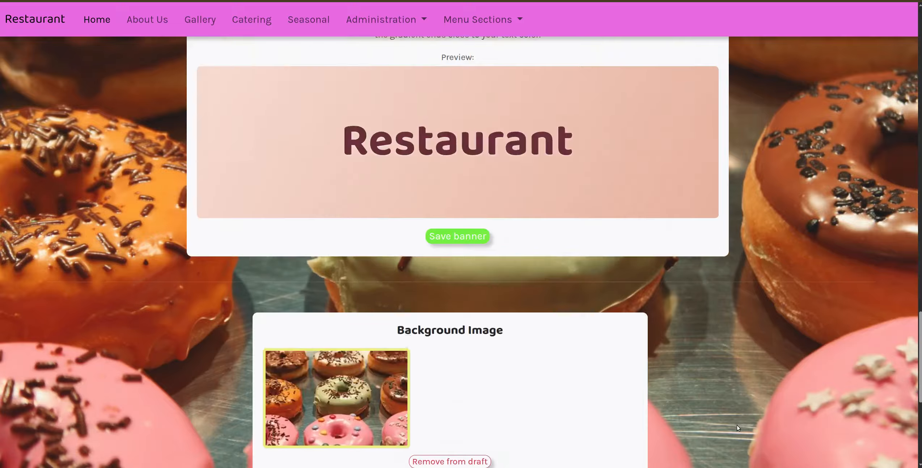
{"action": "scroll", "coordinate": [745, 427], "scroll_direction": "up", "scroll_amount": 8}
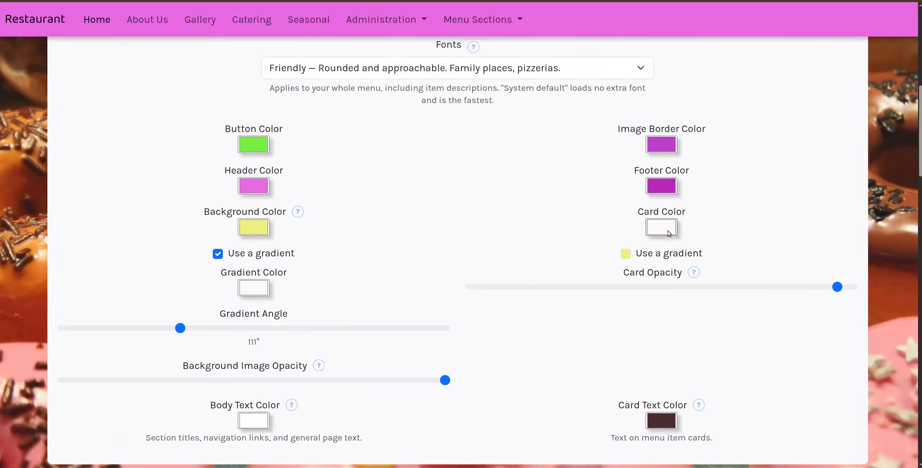
{"action": "left_click", "coordinate": [663, 228]}
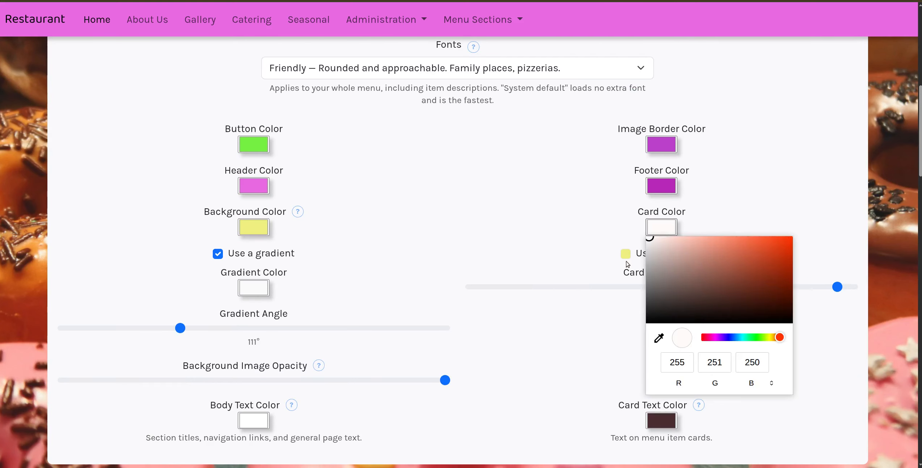
{"action": "scroll", "coordinate": [481, 309], "scroll_direction": "down", "scroll_amount": 1}
{"action": "scroll", "coordinate": [628, 282], "scroll_direction": "up", "scroll_amount": 2}
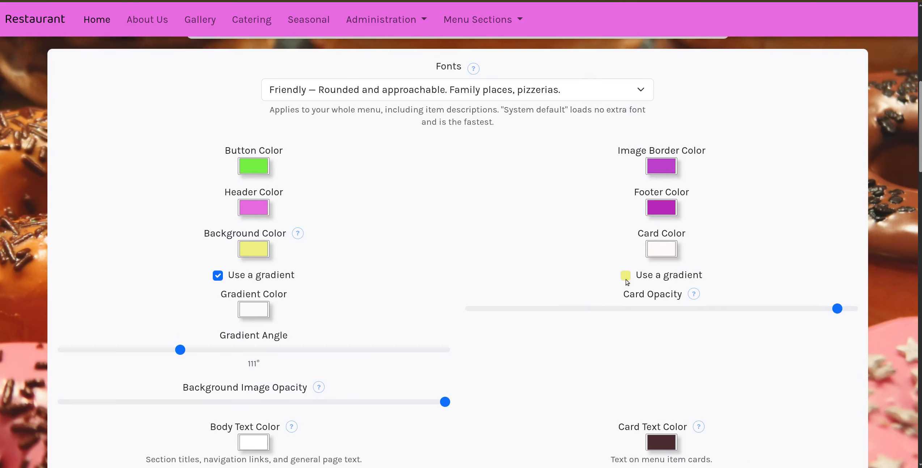
{"action": "left_click", "coordinate": [664, 253]}
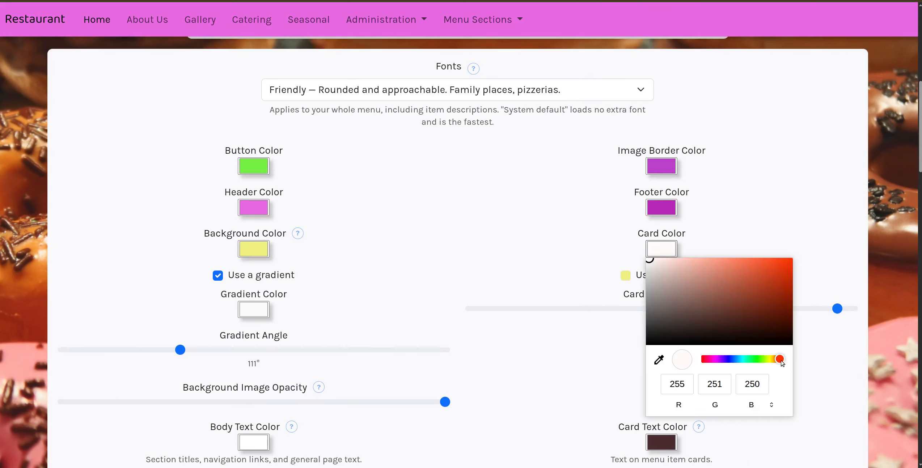
{"action": "left_click_drag", "start_coordinate": [780, 363], "coordinate": [741, 358]}
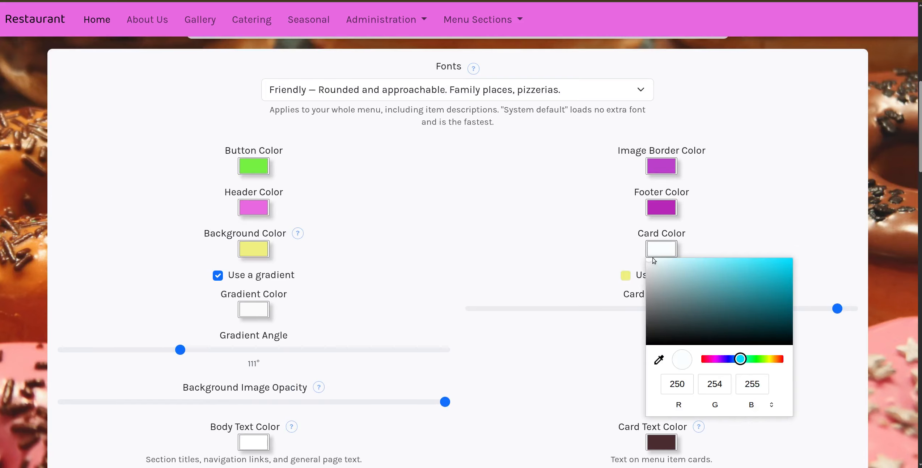
{"action": "left_click_drag", "start_coordinate": [649, 264], "coordinate": [701, 268]}
{"action": "left_click", "coordinate": [727, 239]}
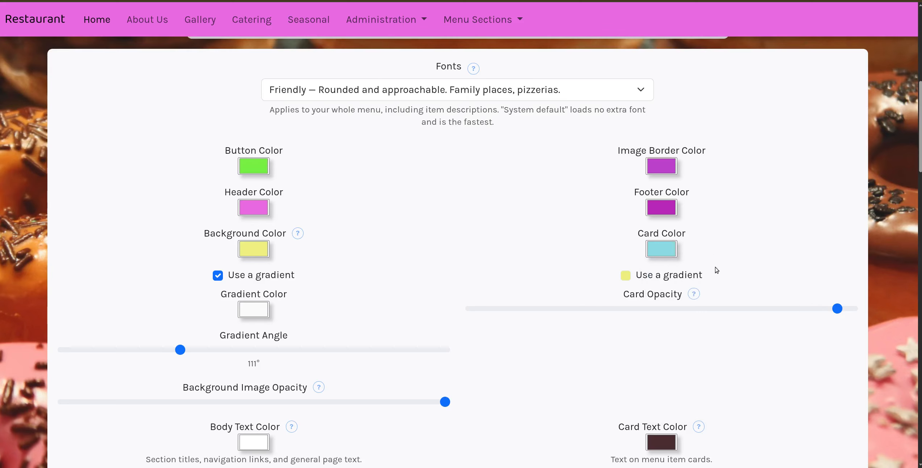
{"action": "scroll", "coordinate": [709, 367], "scroll_direction": "down", "scroll_amount": 8}
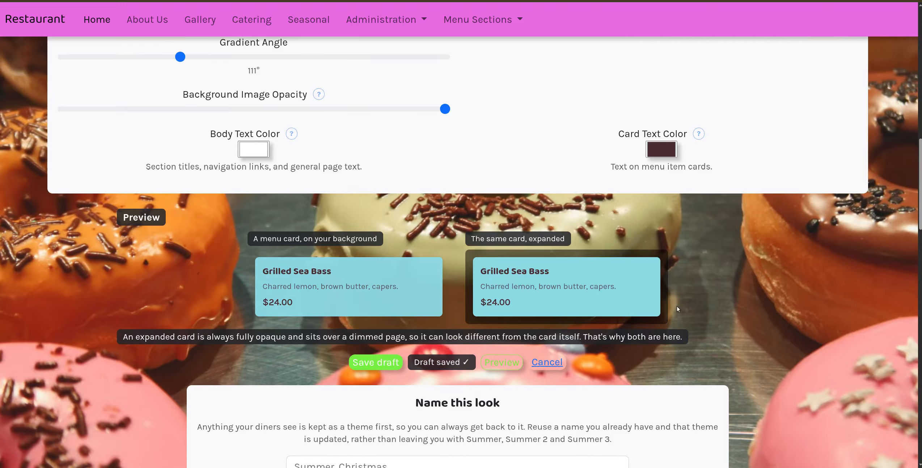
Step: Enable a gradient for the menu cards and set the card gradient color to light purple
{"action": "scroll", "coordinate": [676, 306], "scroll_direction": "up", "scroll_amount": 6}
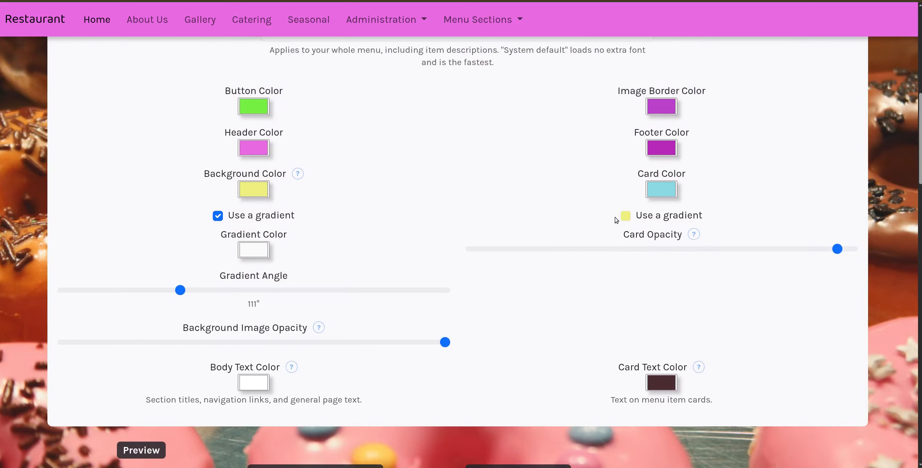
{"action": "left_click", "coordinate": [625, 216]}
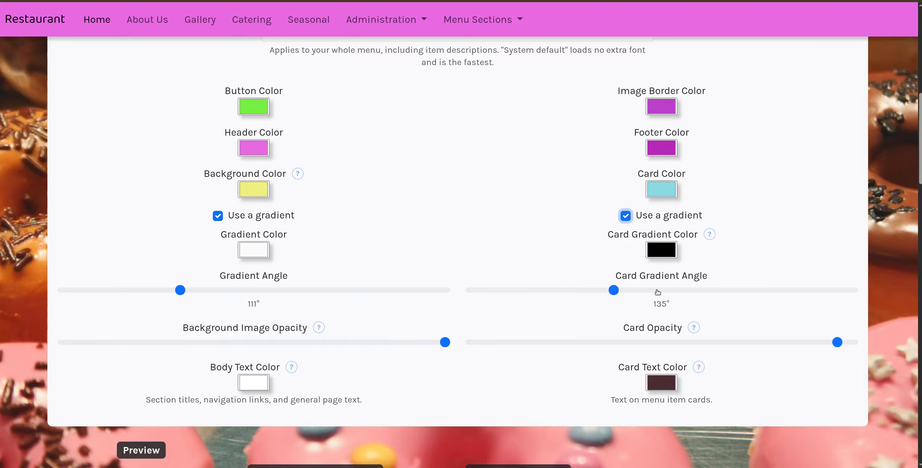
{"action": "scroll", "coordinate": [405, 247], "scroll_direction": "down", "scroll_amount": 6}
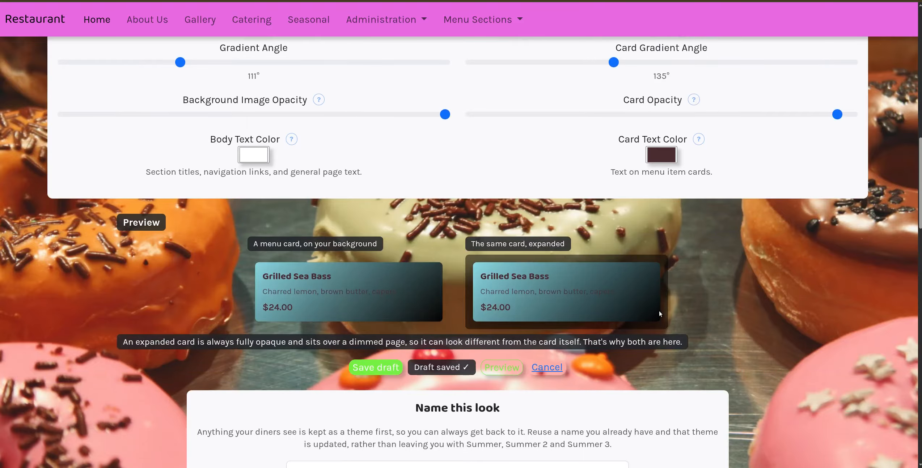
{"action": "scroll", "coordinate": [727, 299], "scroll_direction": "up", "scroll_amount": 4}
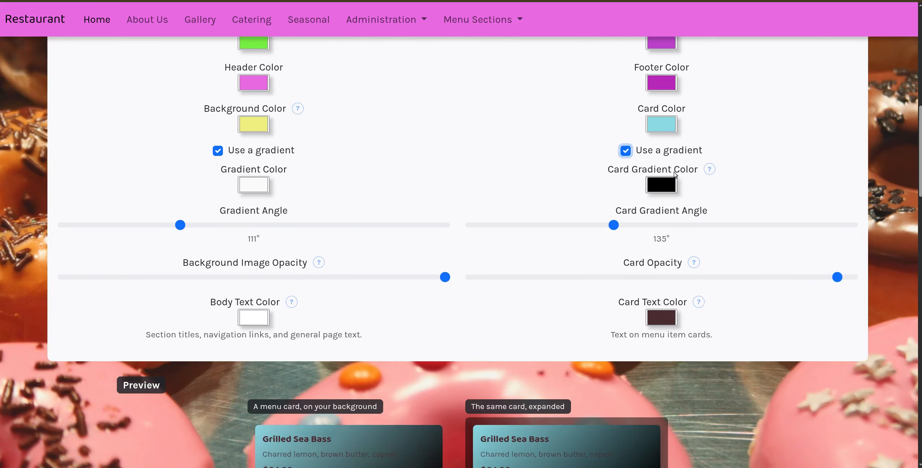
{"action": "left_click", "coordinate": [665, 187]}
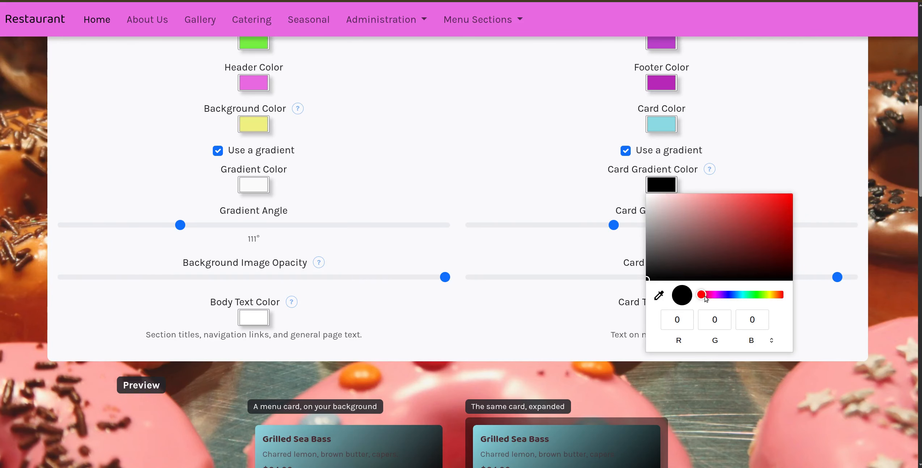
{"action": "left_click_drag", "start_coordinate": [701, 295], "coordinate": [718, 295]}
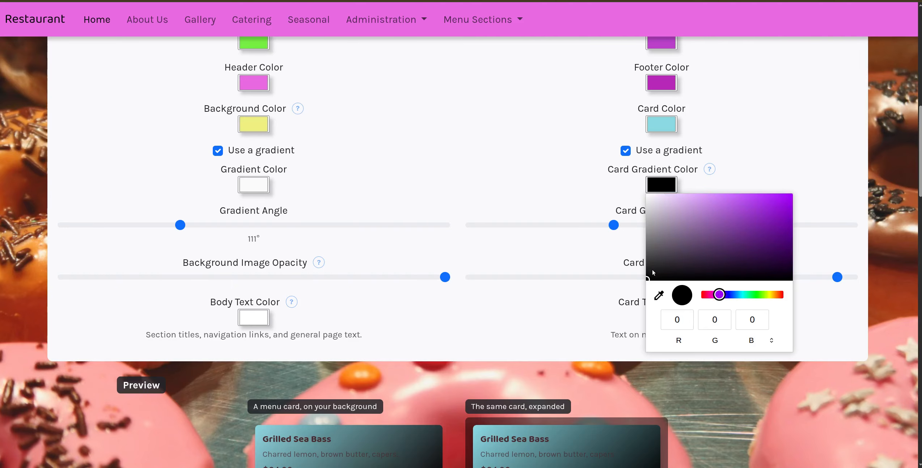
{"action": "left_click_drag", "start_coordinate": [648, 279], "coordinate": [715, 199]}
{"action": "left_click", "coordinate": [514, 225]}
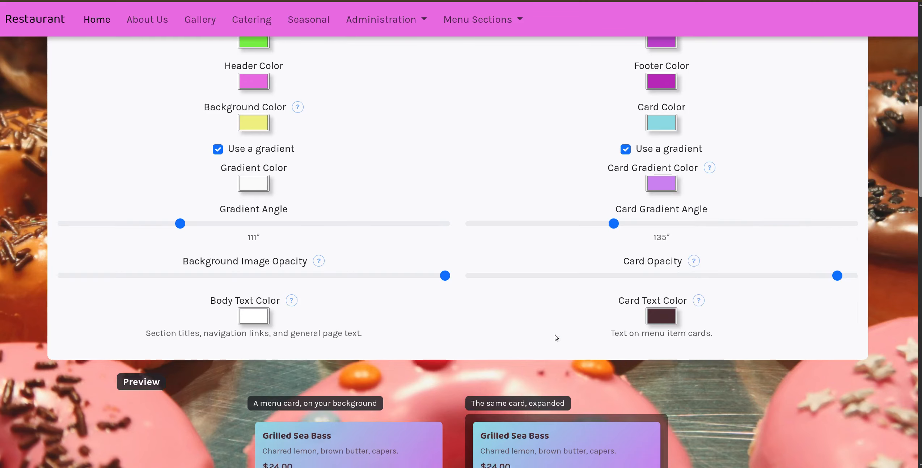
Step: Set the card gradient angle to 246°
{"action": "scroll", "coordinate": [556, 336], "scroll_direction": "down", "scroll_amount": 3}
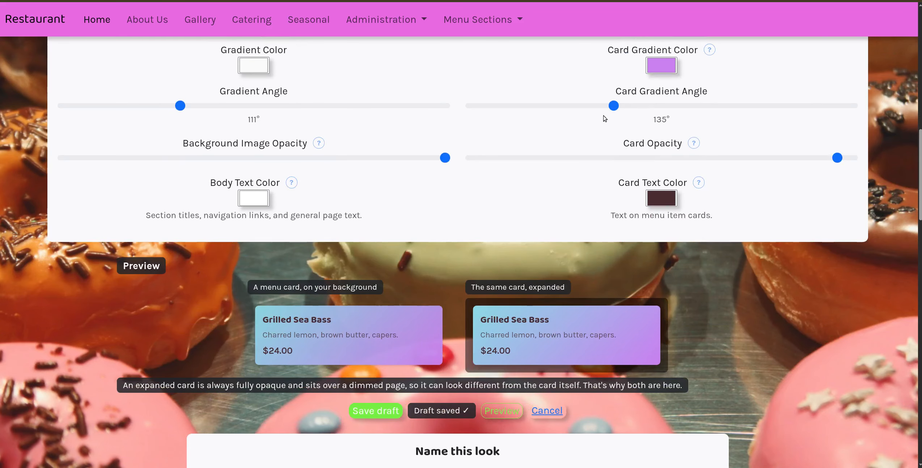
{"action": "left_click_drag", "start_coordinate": [613, 106], "coordinate": [732, 125]}
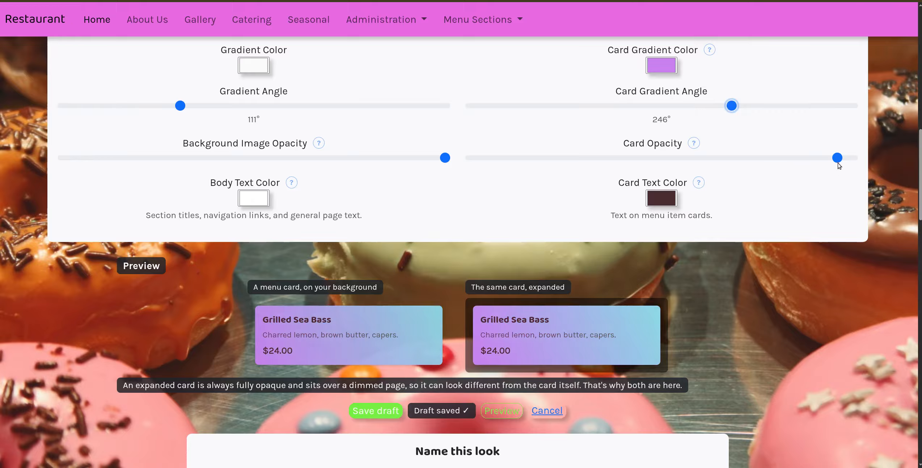
Step: Try lowering the card opacity to about half and then to its minimum, comparing the sample menu cards
{"action": "left_click_drag", "start_coordinate": [839, 161], "coordinate": [680, 165]}
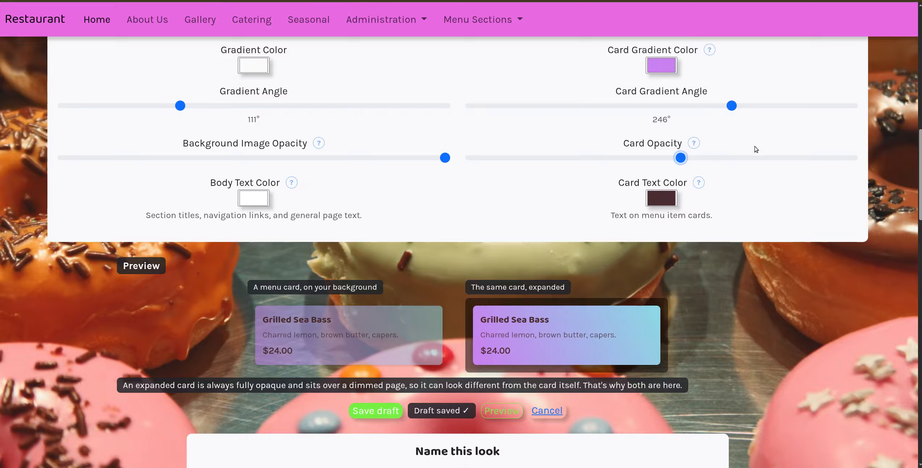
{"action": "left_click_drag", "start_coordinate": [680, 157], "coordinate": [423, 162]}
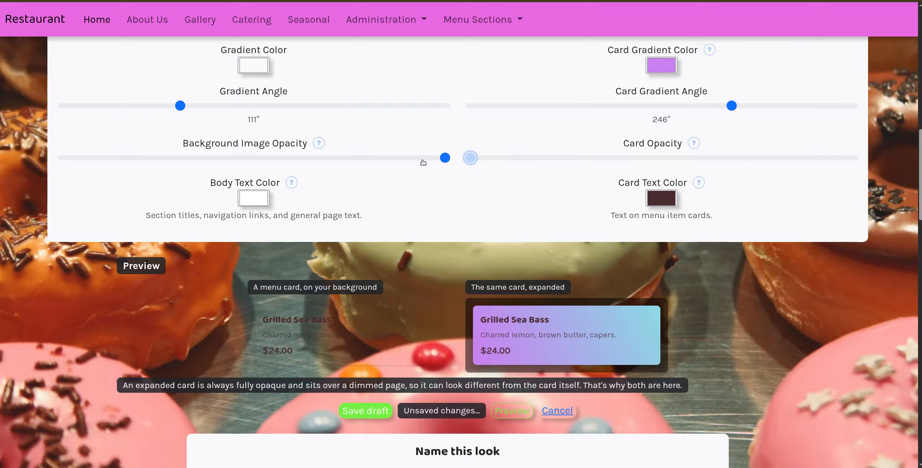
{"action": "scroll", "coordinate": [440, 247], "scroll_direction": "down", "scroll_amount": 3}
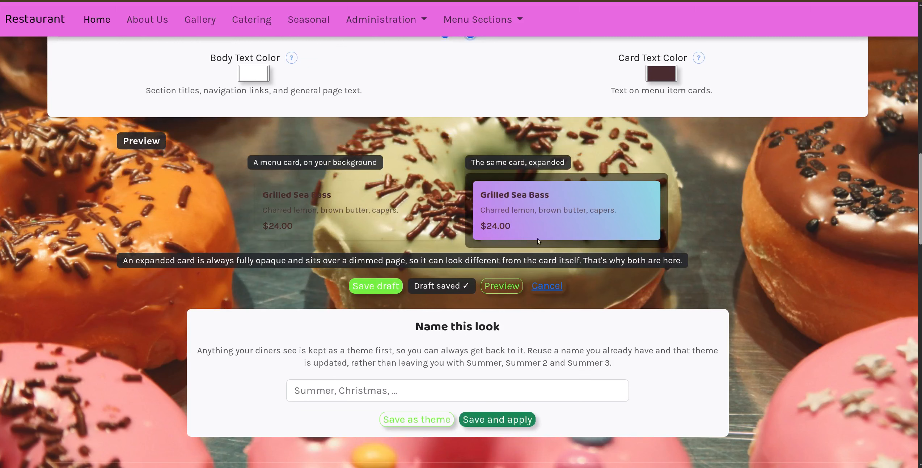
{"action": "scroll", "coordinate": [642, 285], "scroll_direction": "up", "scroll_amount": 4}
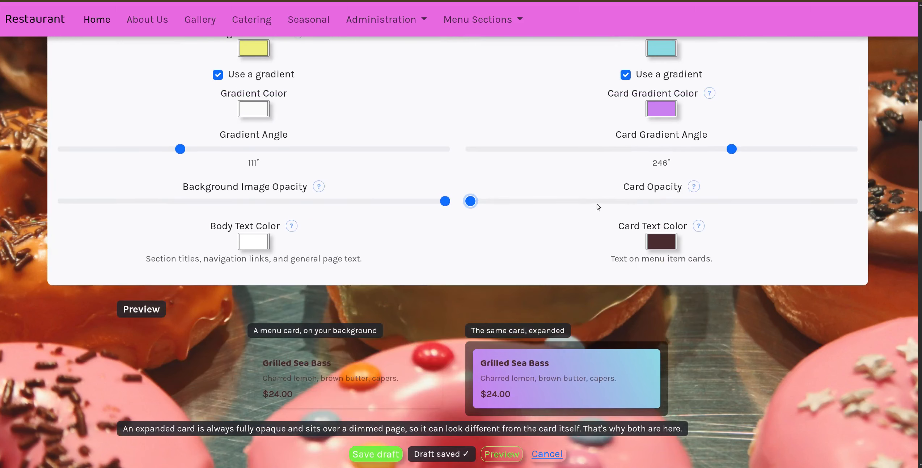
Step: Set the card opacity to roughly three quarters and check the sample menu cards
{"action": "left_click_drag", "start_coordinate": [470, 202], "coordinate": [749, 216]}
{"action": "scroll", "coordinate": [765, 346], "scroll_direction": "down", "scroll_amount": 2}
{"action": "scroll", "coordinate": [765, 348], "scroll_direction": "down", "scroll_amount": 1}
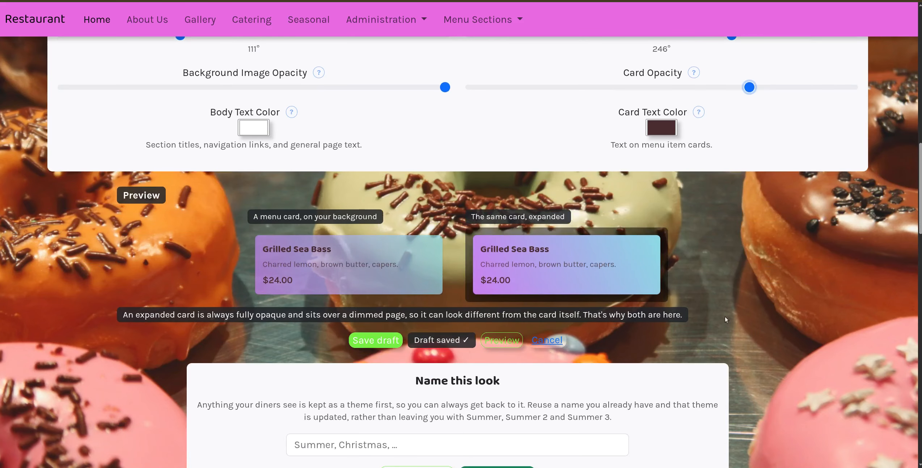
Step: Try a near-white card text color (RGB 250, 250, 250), then set it to near-black (RGB 19, 1, 4)
{"action": "left_click", "coordinate": [660, 130]}
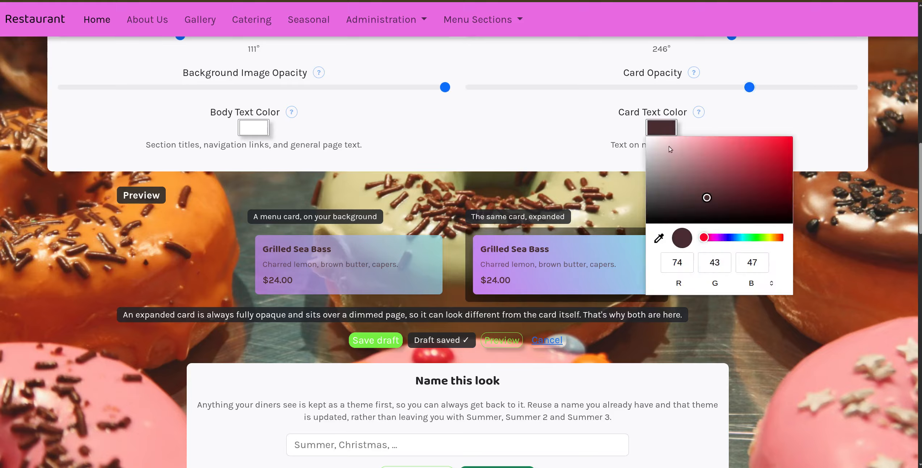
{"action": "mouse_move", "coordinate": [706, 198]}
{"action": "left_mouse_down"}
{"action": "mouse_move", "coordinate": [644, 146]}
{"action": "mouse_move", "coordinate": [651, 135]}
{"action": "mouse_move", "coordinate": [659, 150]}
{"action": "mouse_move", "coordinate": [783, 154]}
{"action": "mouse_move", "coordinate": [646, 140]}
{"action": "left_mouse_up"}
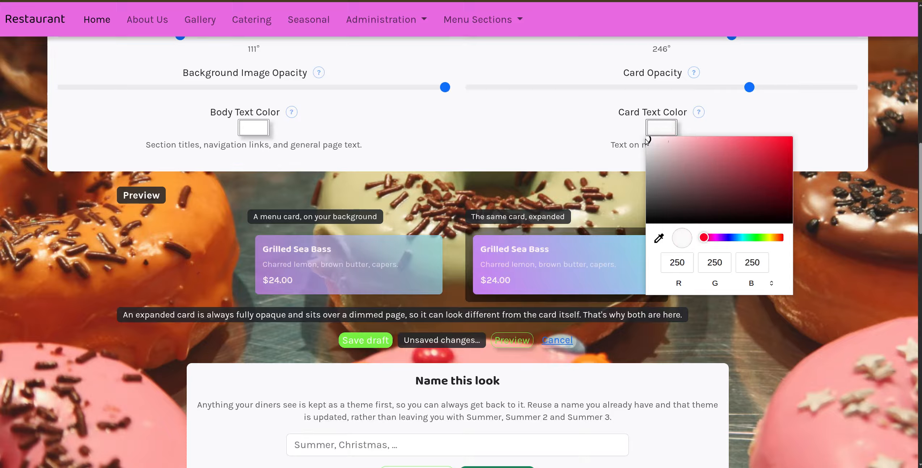
{"action": "left_click", "coordinate": [786, 218]}
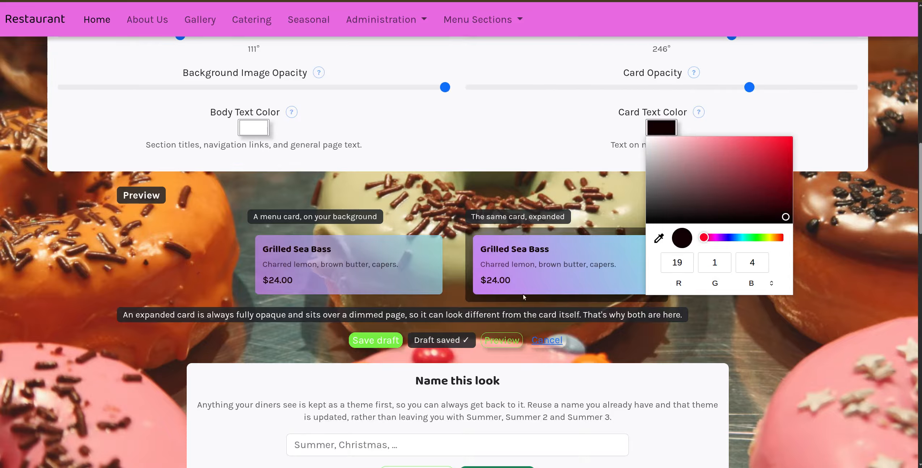
{"action": "left_click", "coordinate": [730, 340]}
Step: Name the look "background baker", save it as a theme and apply it to the live site
{"action": "scroll", "coordinate": [696, 333], "scroll_direction": "down", "scroll_amount": 7}
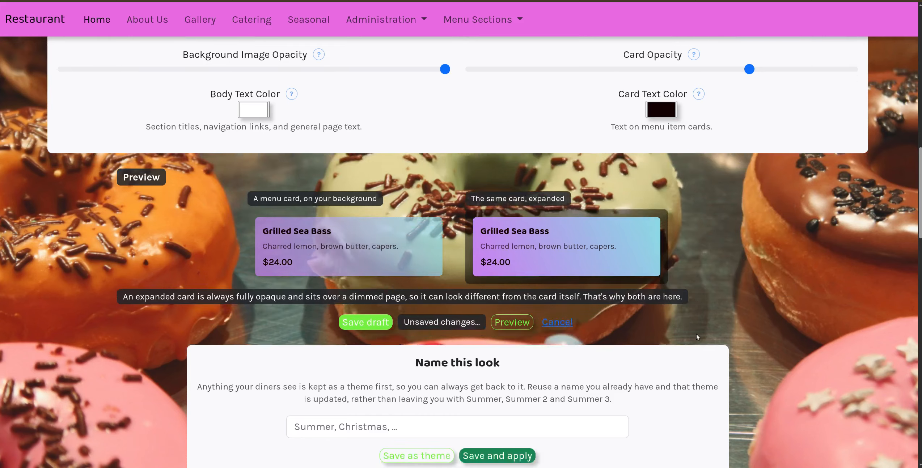
{"action": "scroll", "coordinate": [689, 332], "scroll_direction": "down", "scroll_amount": 2}
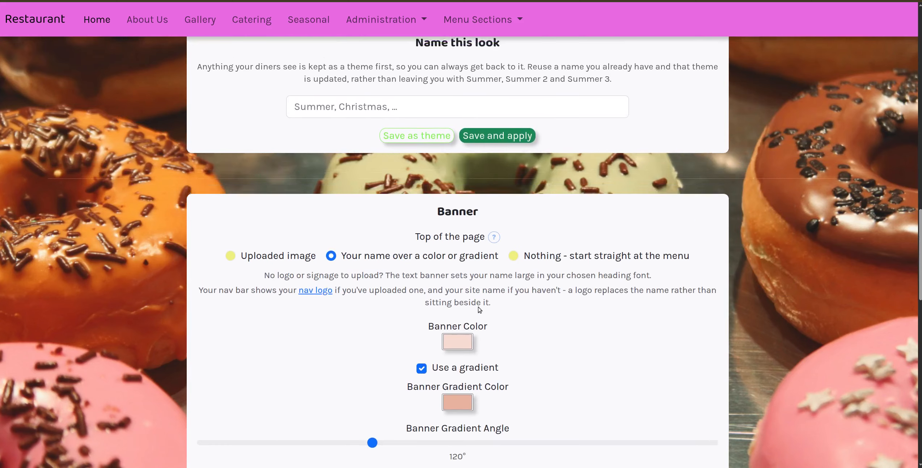
{"action": "scroll", "coordinate": [478, 310], "scroll_direction": "up", "scroll_amount": 6}
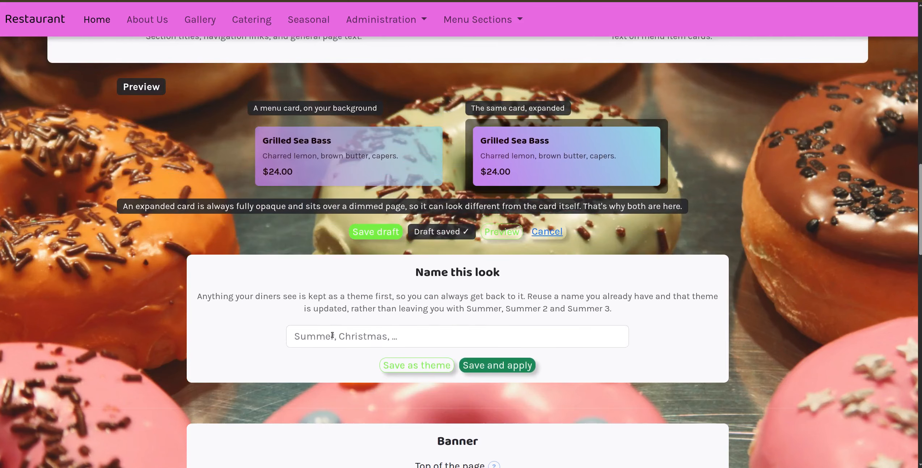
{"action": "left_click", "coordinate": [332, 335]}
{"action": "type", "text": "b"}
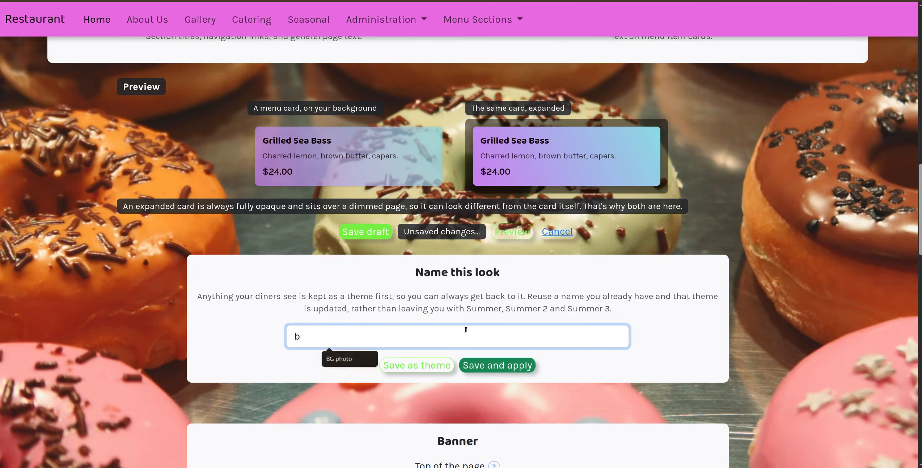
{"action": "type", "text": "ackground baker"}
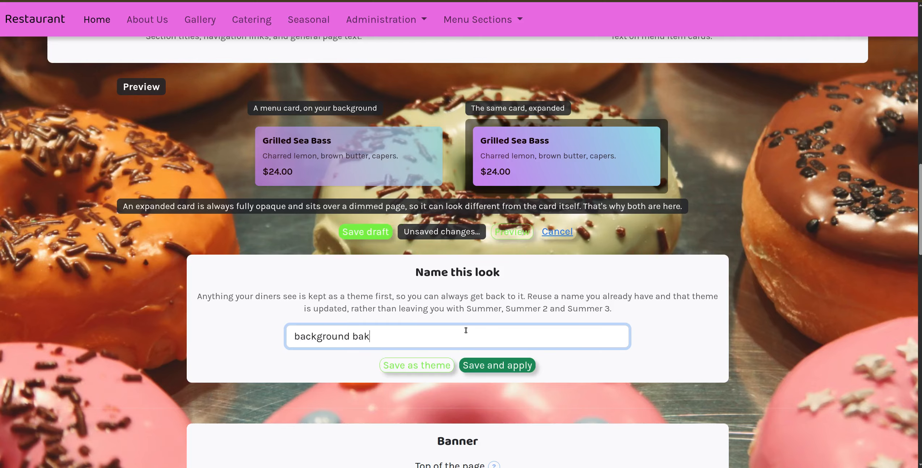
{"action": "left_click", "coordinate": [487, 365]}
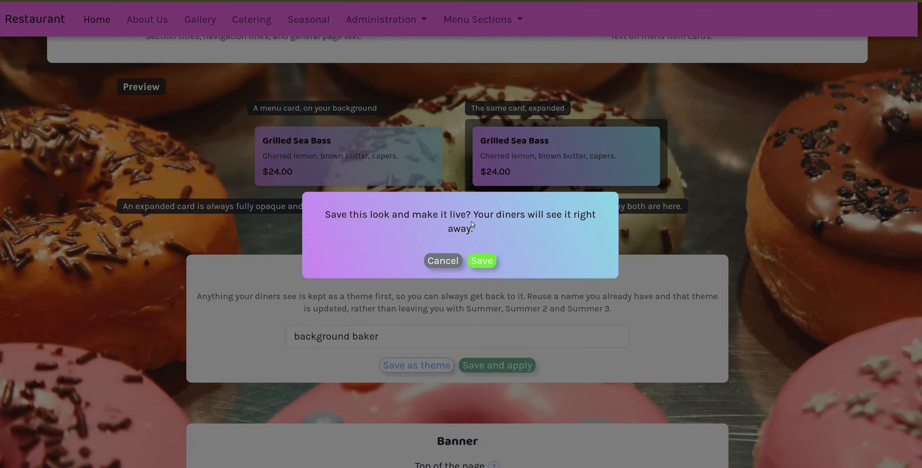
{"action": "left_click", "coordinate": [481, 260]}
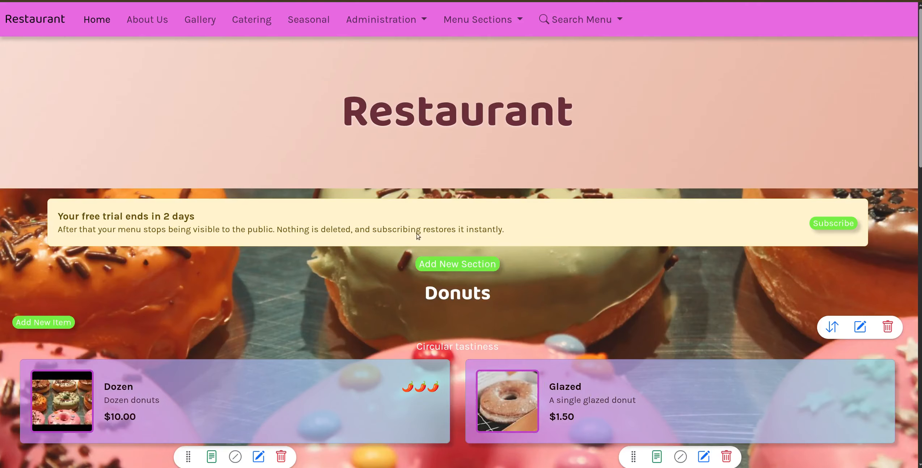
Step: Review the live home page's banner, menu sections, item cards and footer under the newly applied theme
{"action": "scroll", "coordinate": [377, 142], "scroll_direction": "down", "scroll_amount": 5}
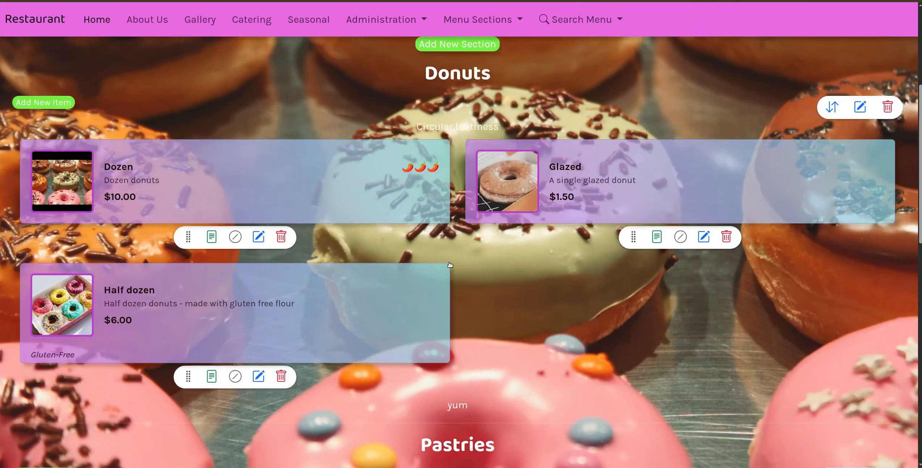
{"action": "scroll", "coordinate": [449, 266], "scroll_direction": "down", "scroll_amount": 12}
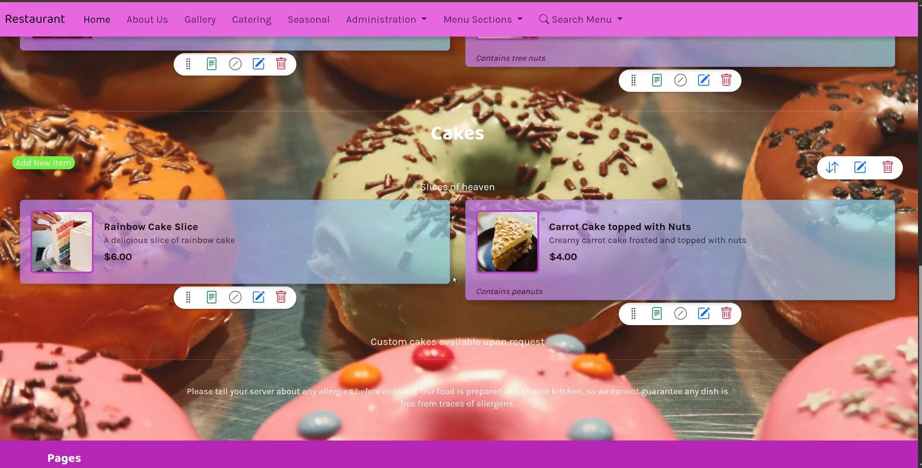
{"action": "scroll", "coordinate": [454, 279], "scroll_direction": "down", "scroll_amount": 3}
{"action": "scroll", "coordinate": [457, 334], "scroll_direction": "up", "scroll_amount": 20}
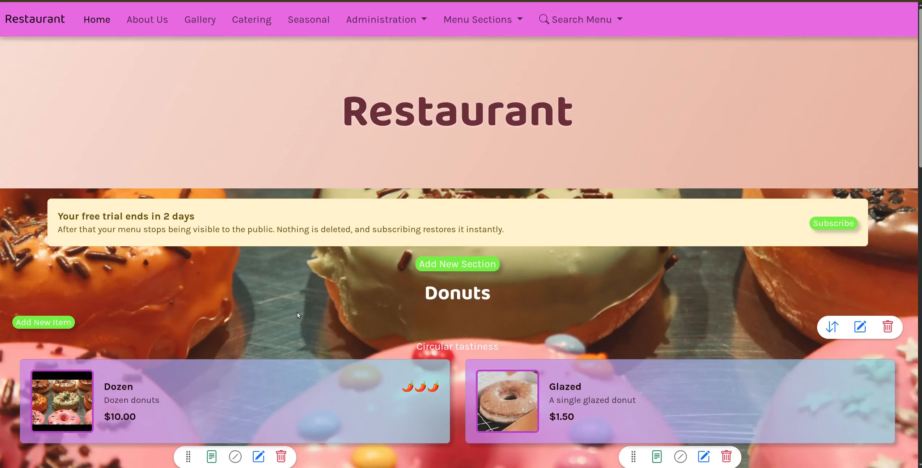
{"action": "scroll", "coordinate": [284, 351], "scroll_direction": "down", "scroll_amount": 3}
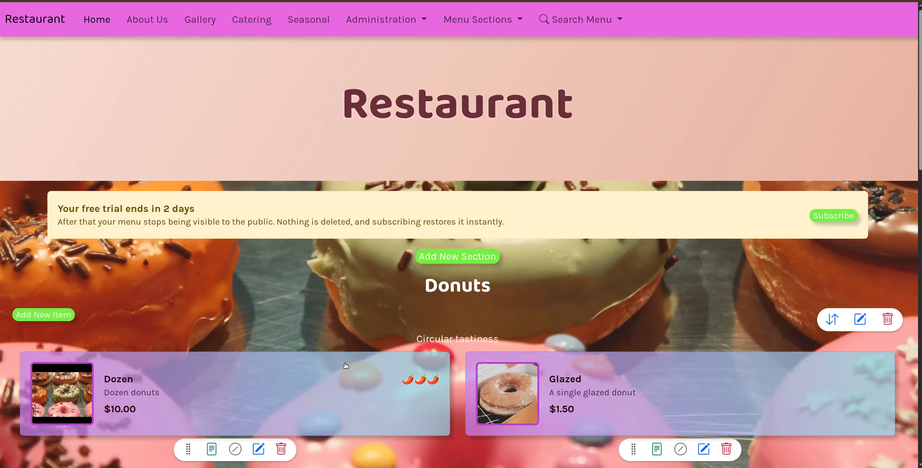
{"action": "scroll", "coordinate": [381, 332], "scroll_direction": "up", "scroll_amount": 3}
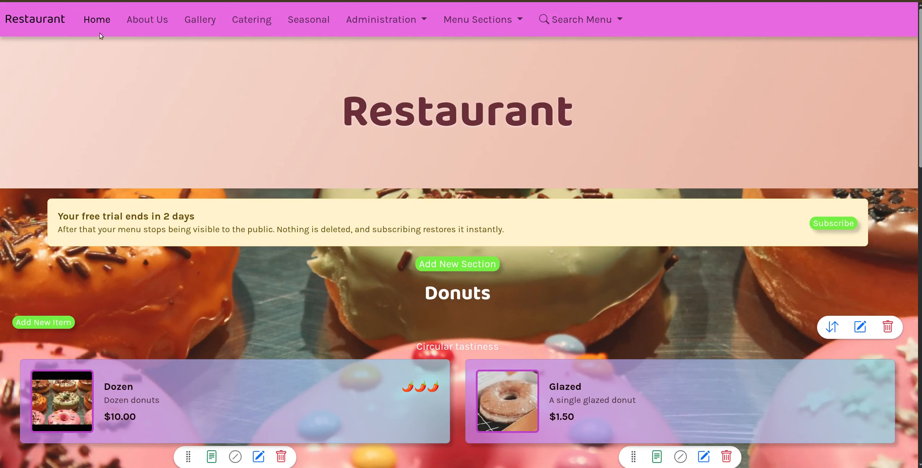
Step: Open the site content settings, set the site name to "Daisy's Donuts" and save it
{"action": "left_click", "coordinate": [423, 20]}
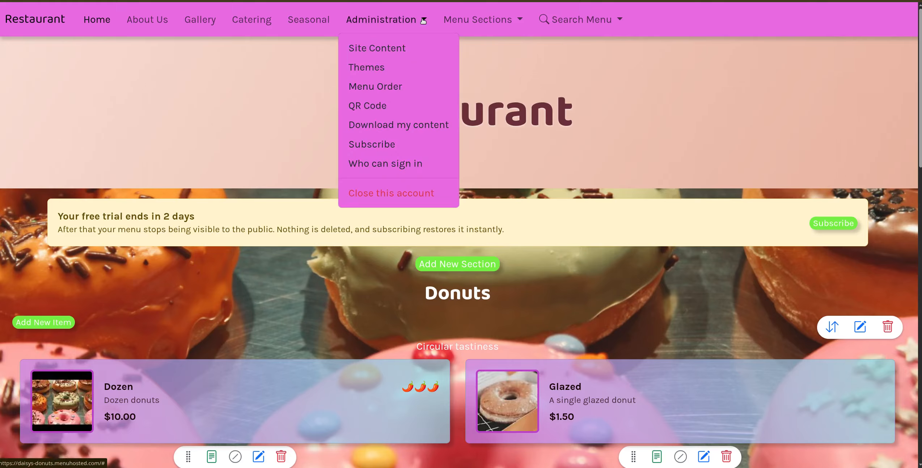
{"action": "left_click", "coordinate": [376, 50]}
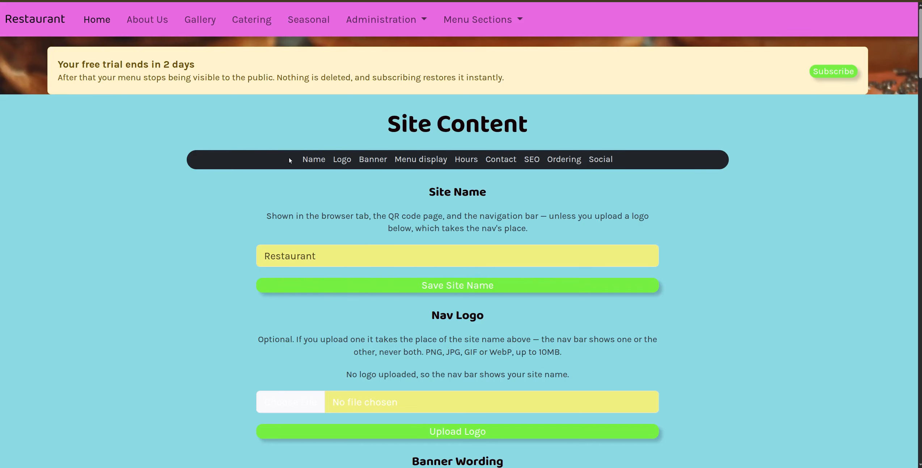
{"action": "scroll", "coordinate": [366, 260], "scroll_direction": "down", "scroll_amount": 1}
{"action": "left_click", "coordinate": [334, 240]}
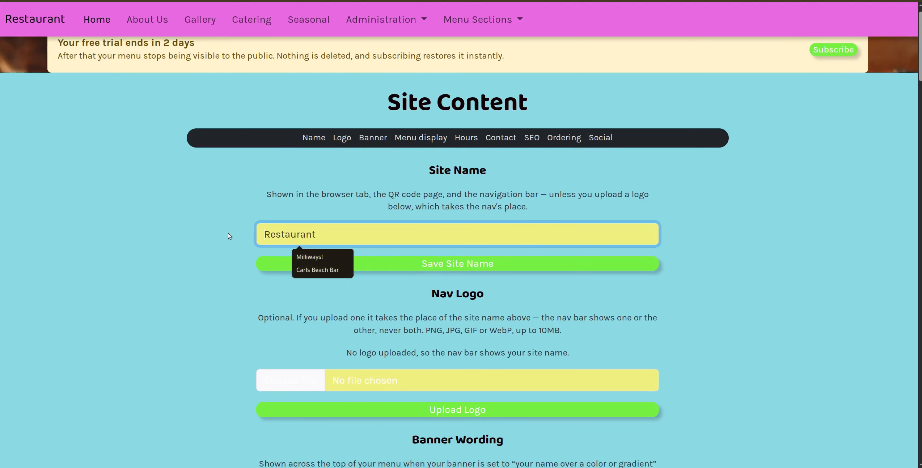
{"action": "key", "text": "ctrl+a"}
{"action": "type", "text": "d"}
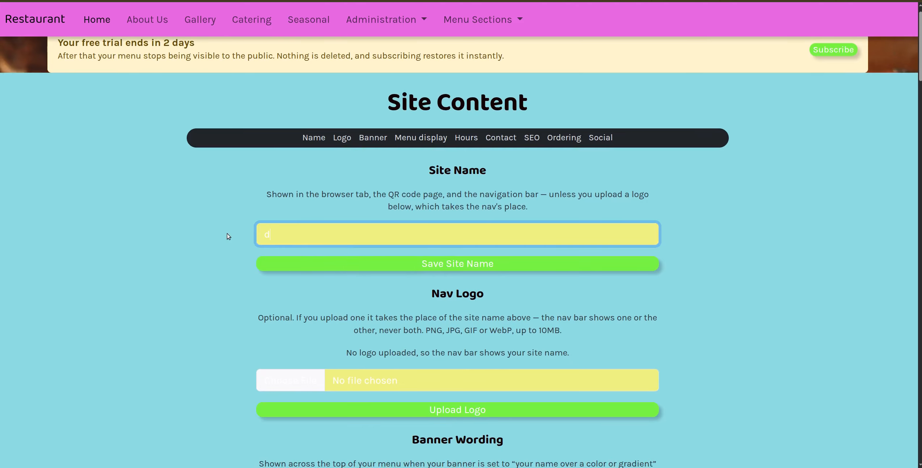
{"action": "key", "text": "ctrl+z"}
{"action": "key", "text": "ctrl+a"}
{"action": "type", "text": "Da"}
{"action": "scroll", "coordinate": [374, 292], "scroll_direction": "down", "scroll_amount": 3}
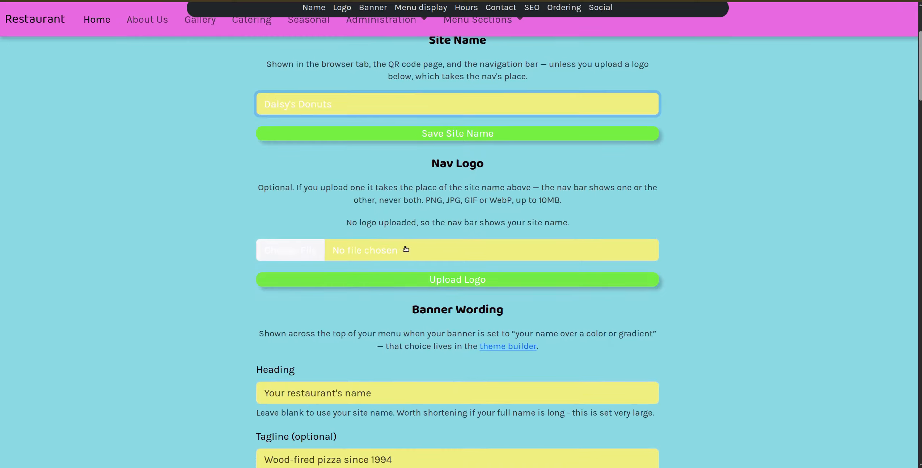
{"action": "left_click", "coordinate": [452, 134]}
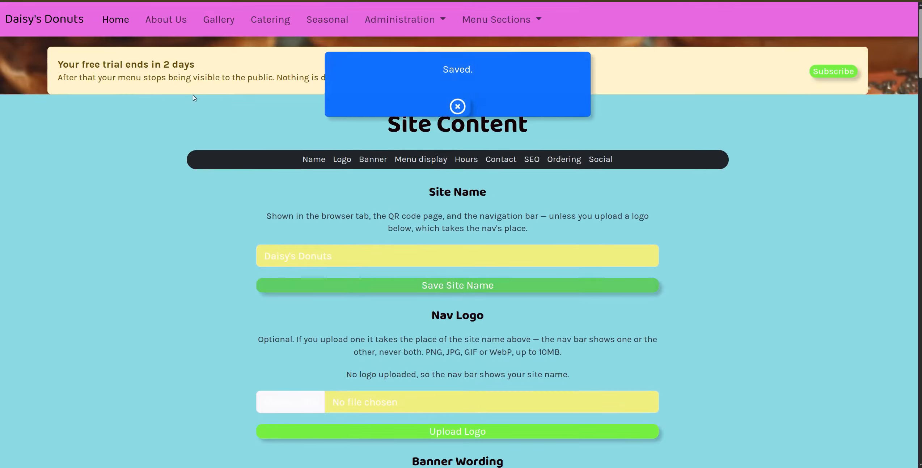
Step: Upload Daisys_donuts_banner.png from the Daisys donuts folder as the navigation logo
{"action": "scroll", "coordinate": [459, 209], "scroll_direction": "down", "scroll_amount": 4}
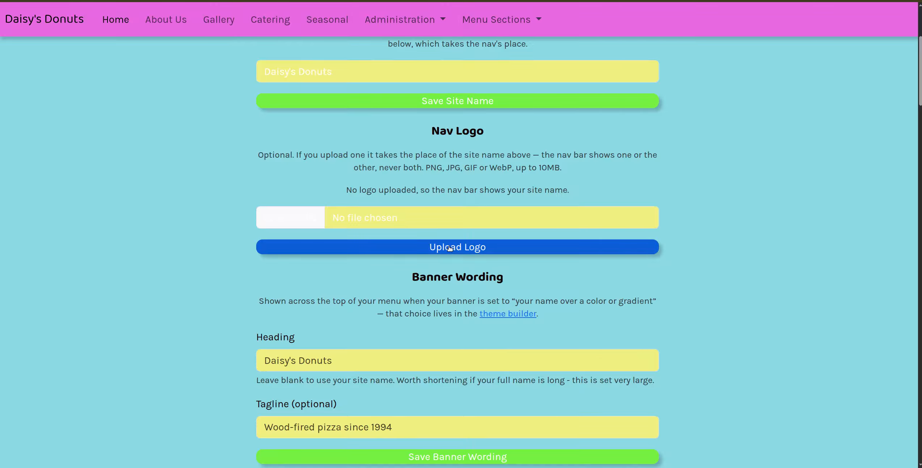
{"action": "left_click", "coordinate": [295, 224]}
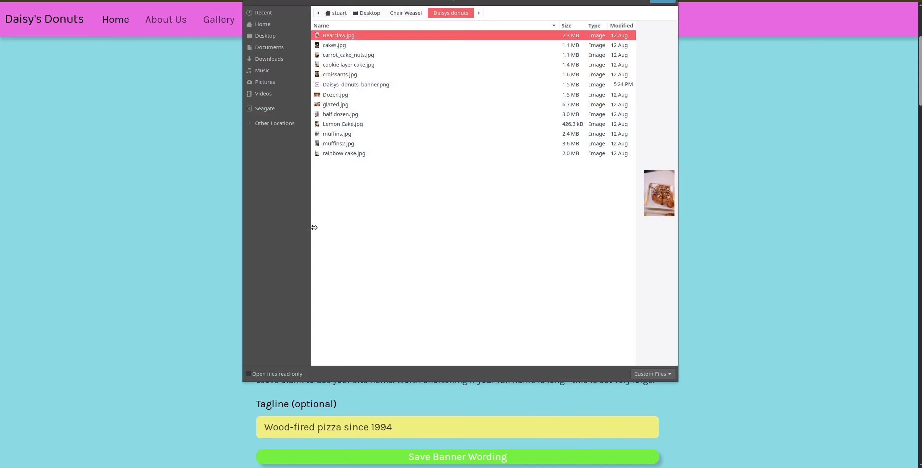
{"action": "double_click", "coordinate": [347, 85]}
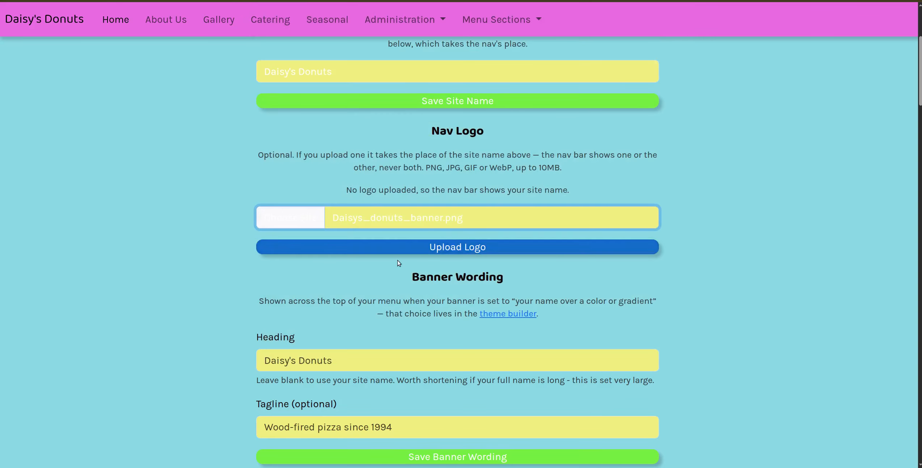
{"action": "left_click", "coordinate": [458, 248]}
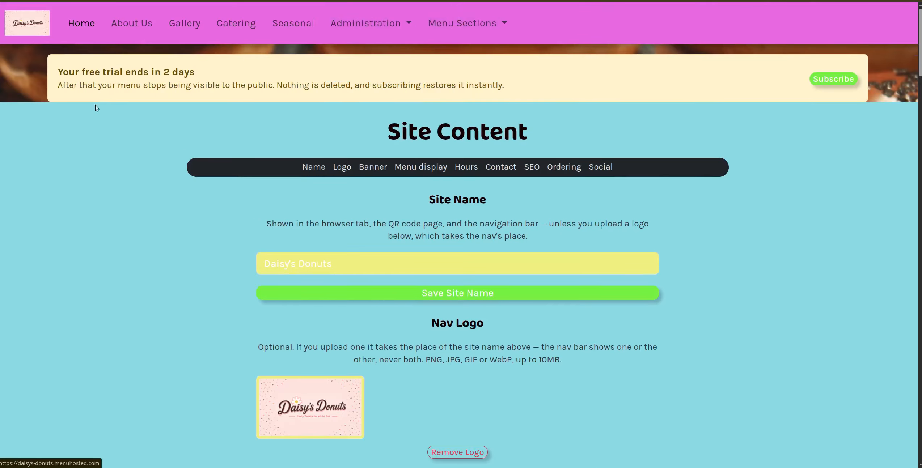
Step: Set the banner tagline to "Tasty Treats for all to Eat" and save the banner wording
{"action": "scroll", "coordinate": [186, 250], "scroll_direction": "down", "scroll_amount": 5}
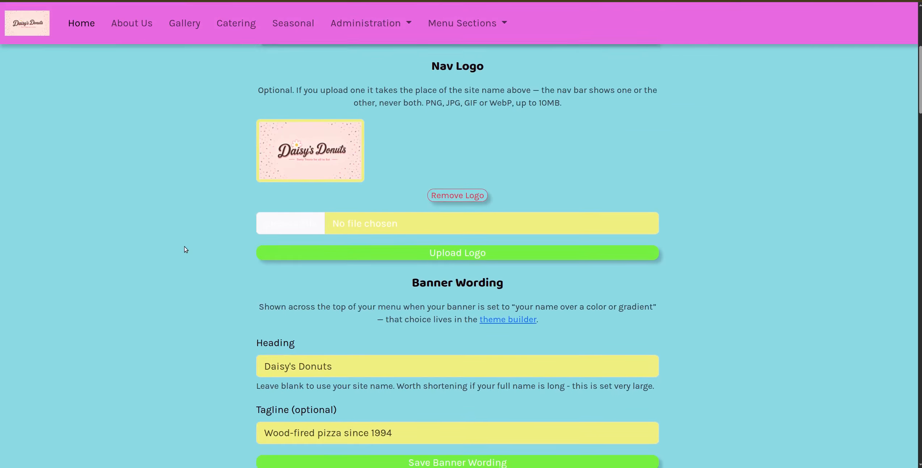
{"action": "scroll", "coordinate": [186, 249], "scroll_direction": "down", "scroll_amount": 2}
{"action": "scroll", "coordinate": [216, 249], "scroll_direction": "down", "scroll_amount": 2}
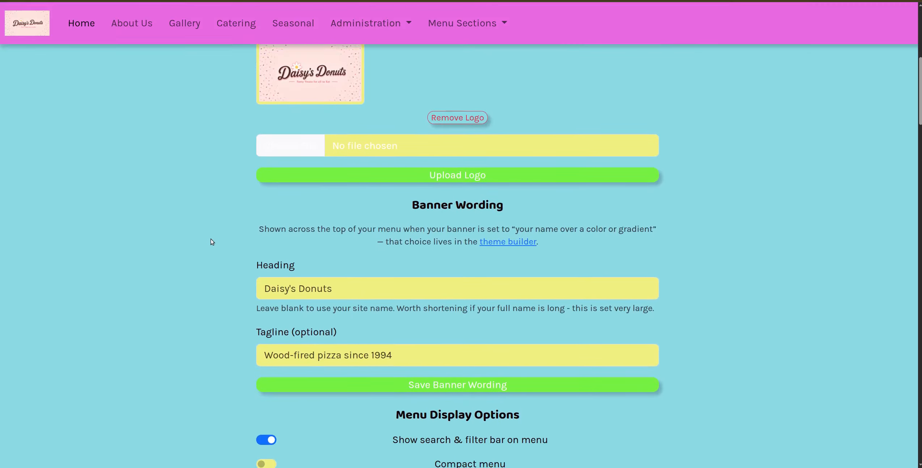
{"action": "scroll", "coordinate": [217, 249], "scroll_direction": "up", "scroll_amount": 3}
{"action": "scroll", "coordinate": [219, 248], "scroll_direction": "down", "scroll_amount": 6}
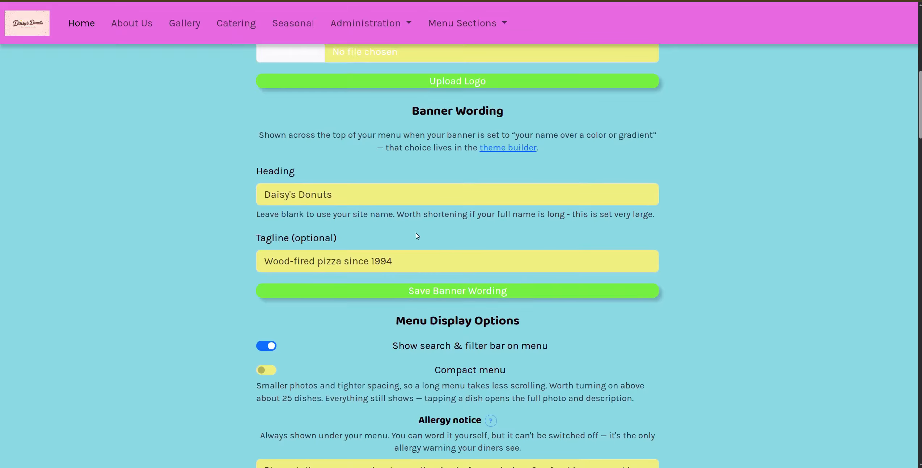
{"action": "scroll", "coordinate": [417, 236], "scroll_direction": "up", "scroll_amount": 15}
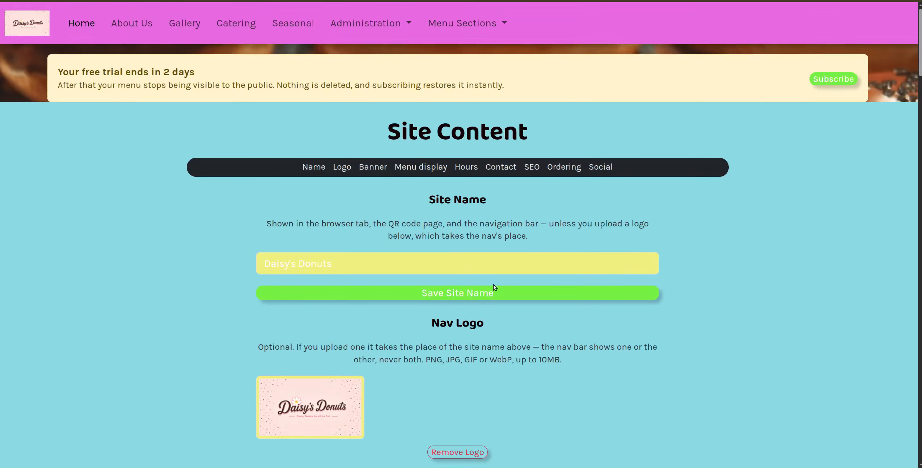
{"action": "scroll", "coordinate": [456, 287], "scroll_direction": "down", "scroll_amount": 3}
{"action": "scroll", "coordinate": [417, 285], "scroll_direction": "down", "scroll_amount": 20}
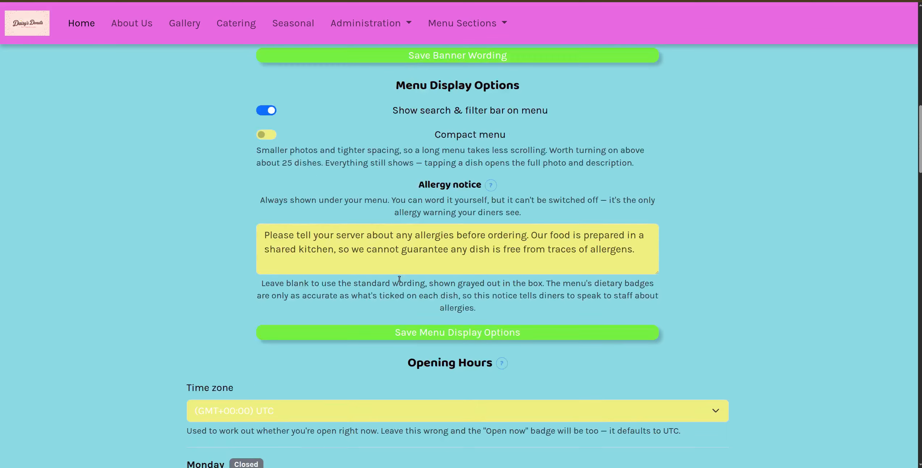
{"action": "scroll", "coordinate": [399, 279], "scroll_direction": "up", "scroll_amount": 12}
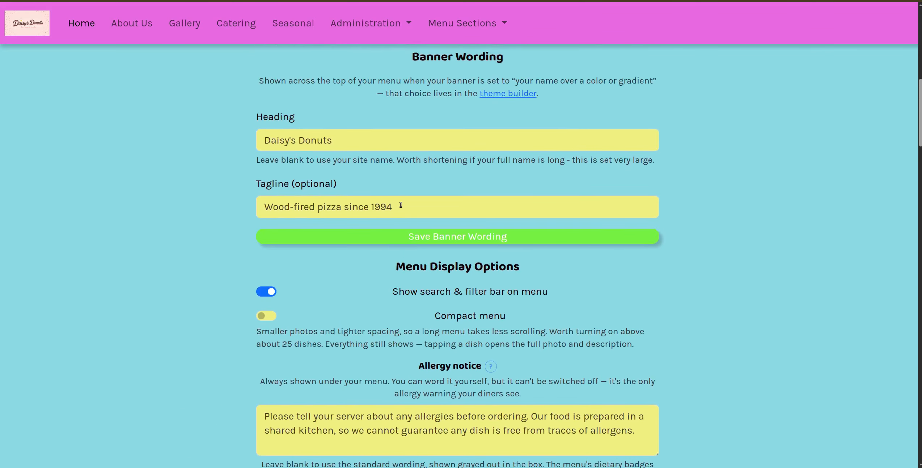
{"action": "left_click", "coordinate": [398, 206]}
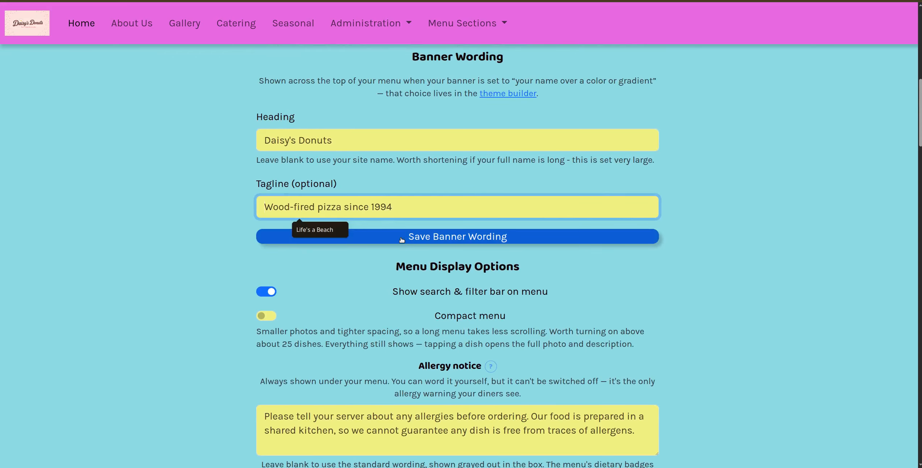
{"action": "type", "text": "Tasty Treats for all to Eat"}
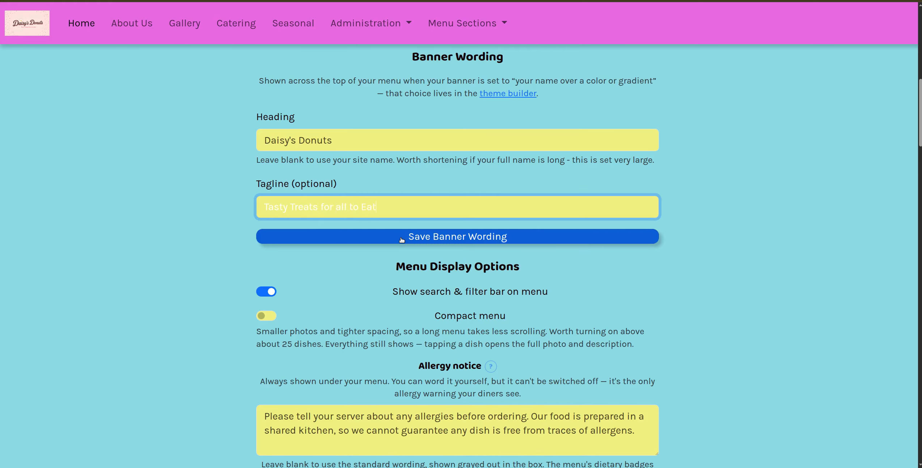
{"action": "left_click", "coordinate": [437, 239]}
Step: Look through the remaining site content settings: opening hours, contact information, SEO, ordering and reservations, and social media links
{"action": "scroll", "coordinate": [235, 319], "scroll_direction": "down", "scroll_amount": 5}
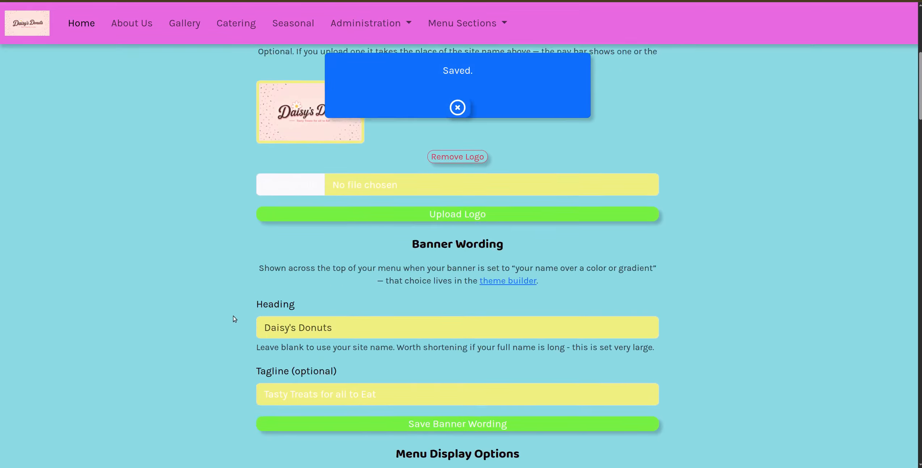
{"action": "scroll", "coordinate": [234, 319], "scroll_direction": "down", "scroll_amount": 20}
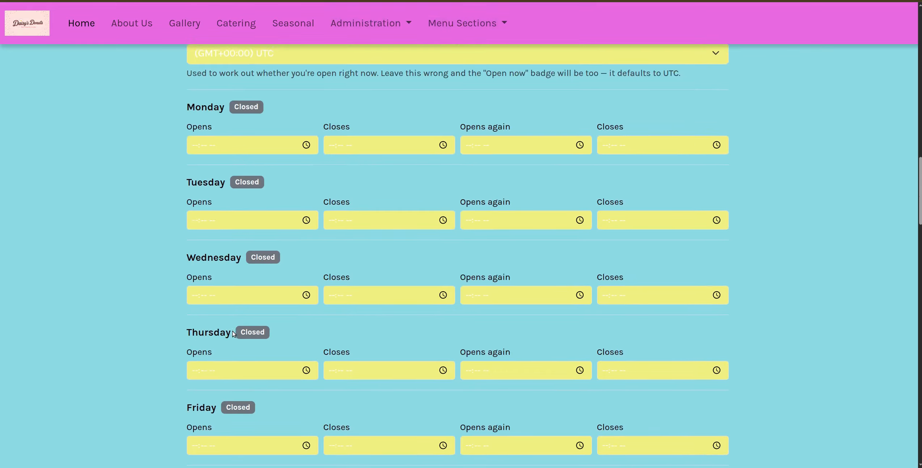
{"action": "scroll", "coordinate": [233, 334], "scroll_direction": "down", "scroll_amount": 20}
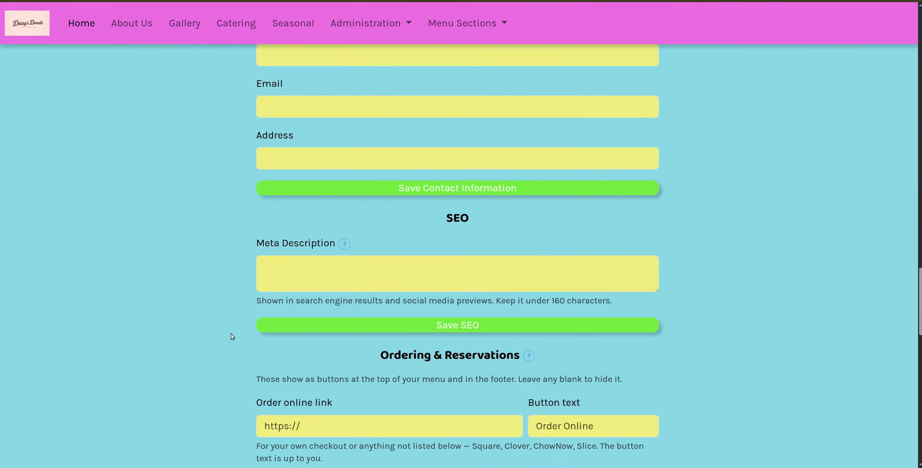
{"action": "scroll", "coordinate": [232, 337], "scroll_direction": "down", "scroll_amount": 15}
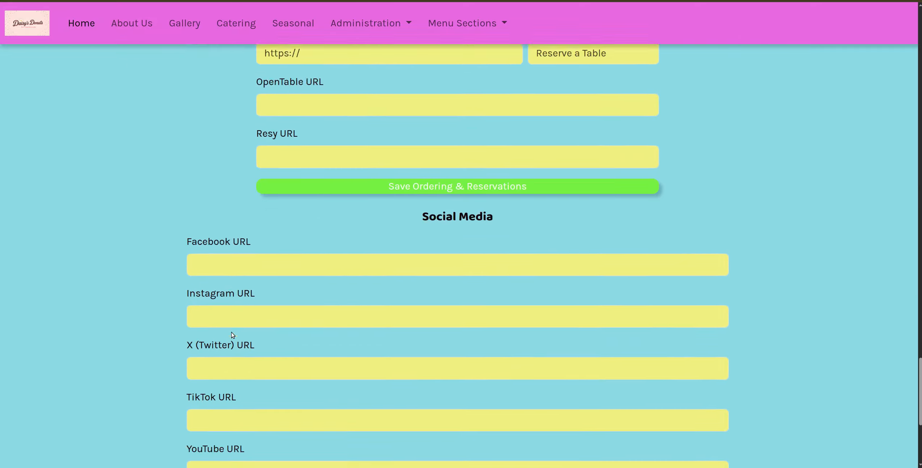
{"action": "scroll", "coordinate": [233, 335], "scroll_direction": "down", "scroll_amount": 7}
{"action": "scroll", "coordinate": [239, 332], "scroll_direction": "up", "scroll_amount": 20}
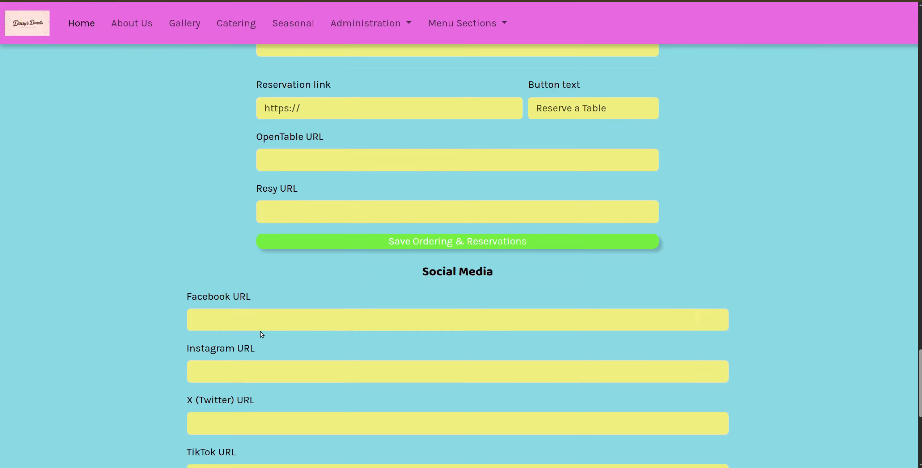
Step: Return to the top of the site content settings and jump to the Banner Wording section
{"action": "scroll", "coordinate": [261, 334], "scroll_direction": "up", "scroll_amount": 20}
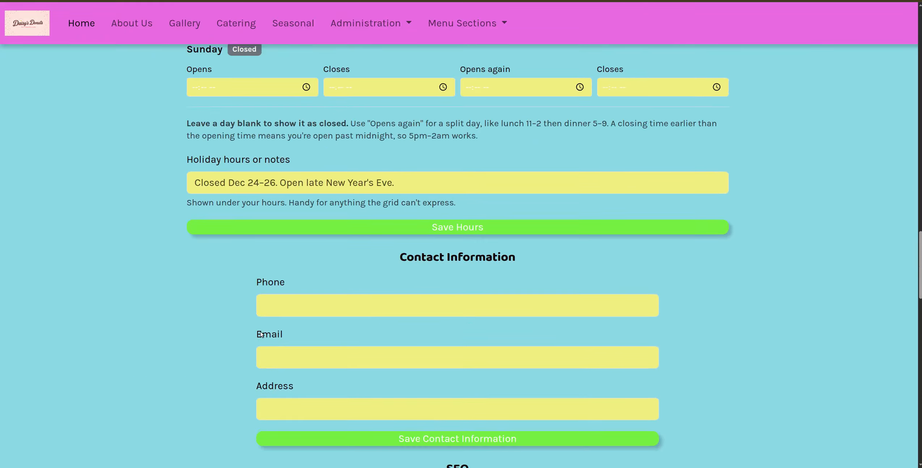
{"action": "scroll", "coordinate": [262, 334], "scroll_direction": "up", "scroll_amount": 12}
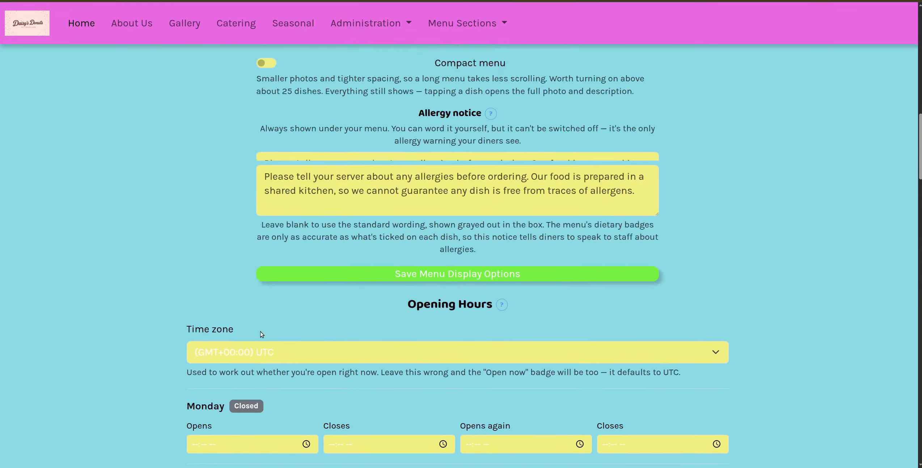
{"action": "scroll", "coordinate": [261, 332], "scroll_direction": "up", "scroll_amount": 10}
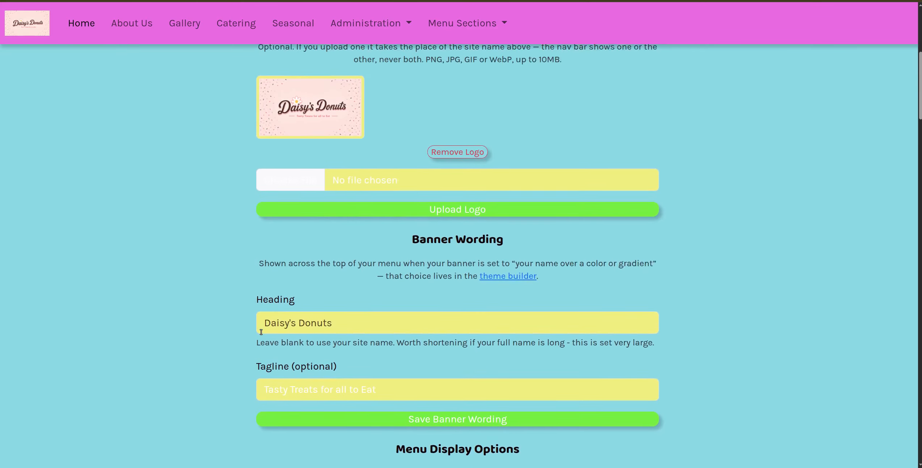
{"action": "scroll", "coordinate": [261, 334], "scroll_direction": "up", "scroll_amount": 3}
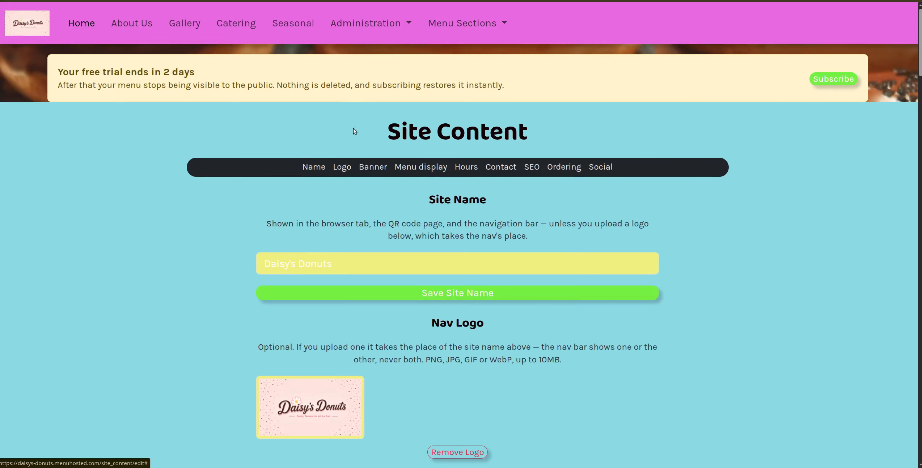
{"action": "left_click", "coordinate": [373, 170]}
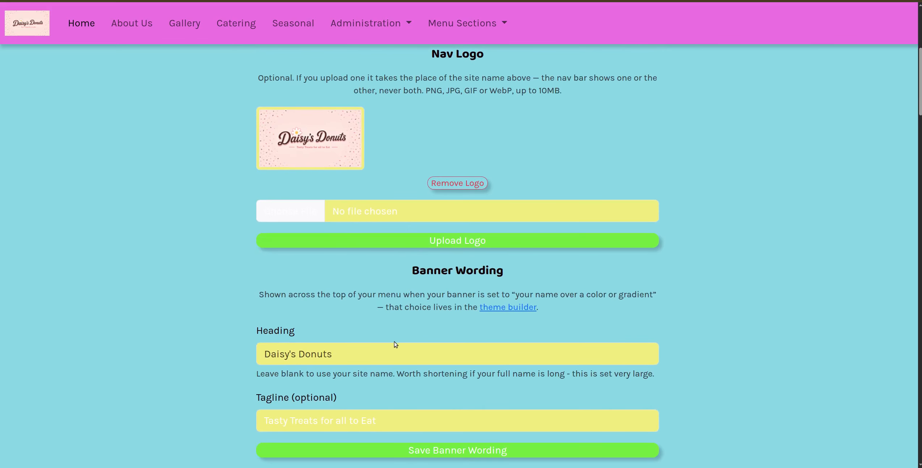
{"action": "scroll", "coordinate": [395, 344], "scroll_direction": "down", "scroll_amount": 2}
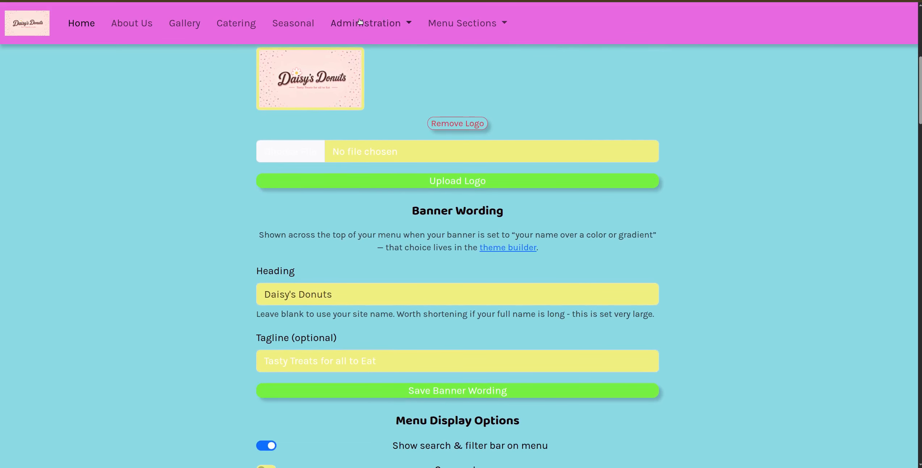
Step: Look through the saved and starter themes, and open the "background baker" theme for editing
{"action": "left_click", "coordinate": [360, 22]}
{"action": "left_click", "coordinate": [356, 71]}
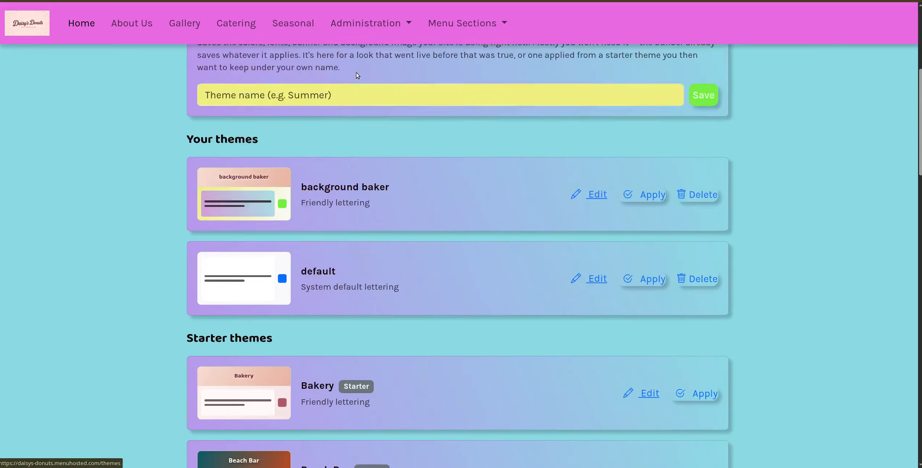
{"action": "scroll", "coordinate": [336, 279], "scroll_direction": "down", "scroll_amount": 15}
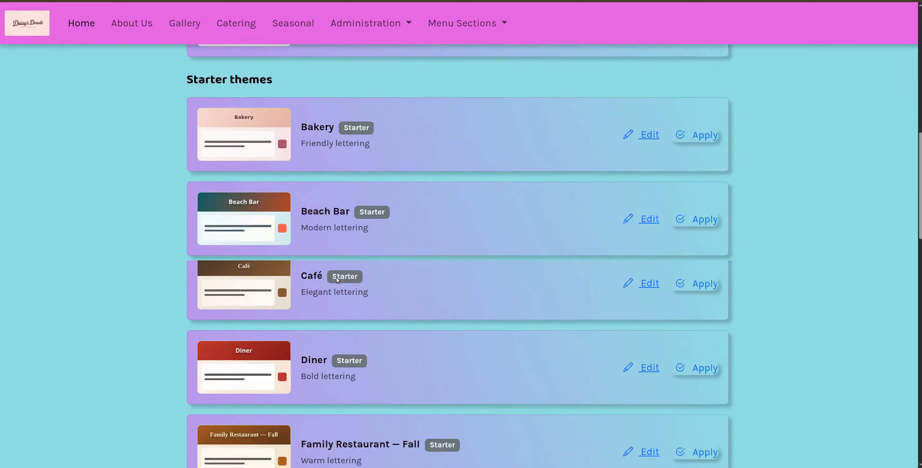
{"action": "scroll", "coordinate": [336, 280], "scroll_direction": "down", "scroll_amount": 20}
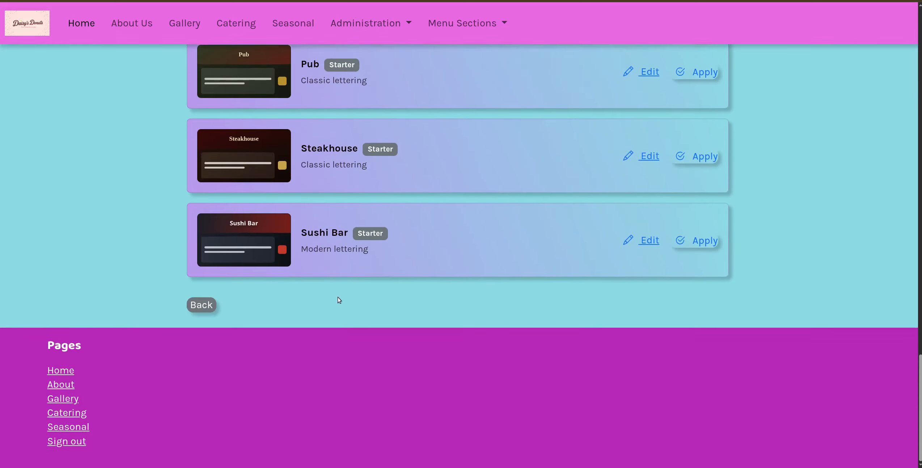
{"action": "scroll", "coordinate": [340, 297], "scroll_direction": "up", "scroll_amount": 20}
{"action": "scroll", "coordinate": [385, 295], "scroll_direction": "down", "scroll_amount": 3}
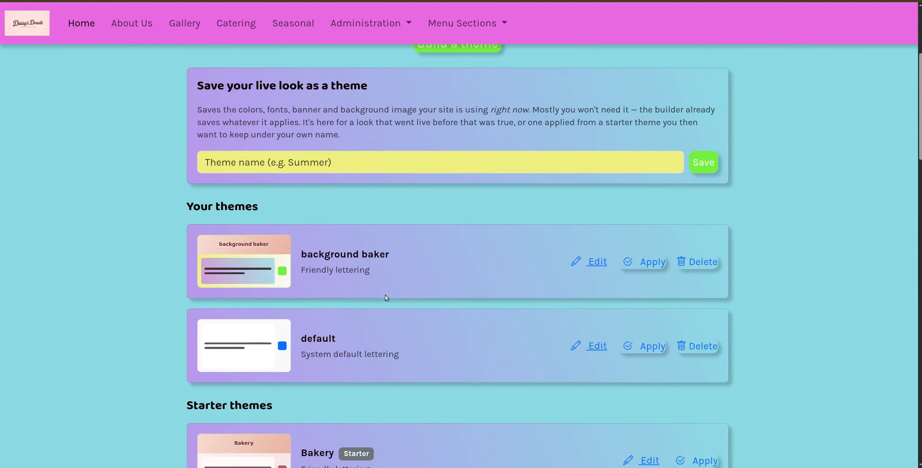
{"action": "left_click", "coordinate": [597, 262]}
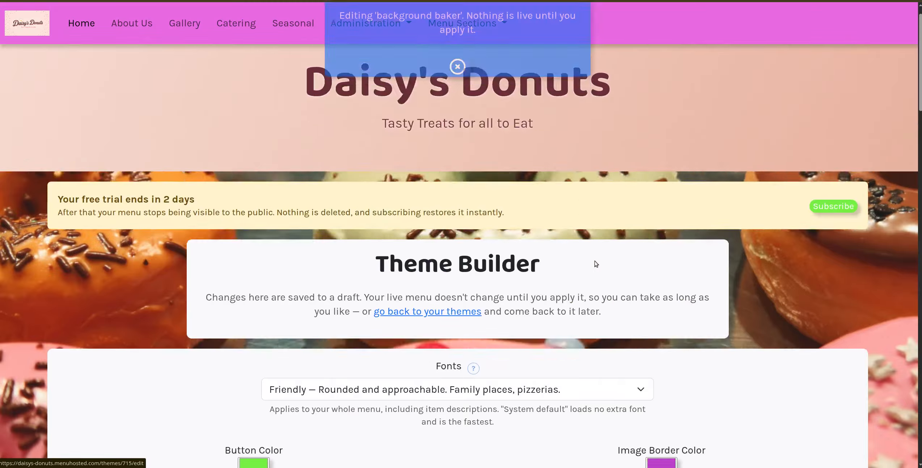
Step: Switch the theme's top-of-page banner to an uploaded image and choose Daisys_donuts_banner.png from the Daisys donuts folder
{"action": "scroll", "coordinate": [485, 267], "scroll_direction": "down", "scroll_amount": 20}
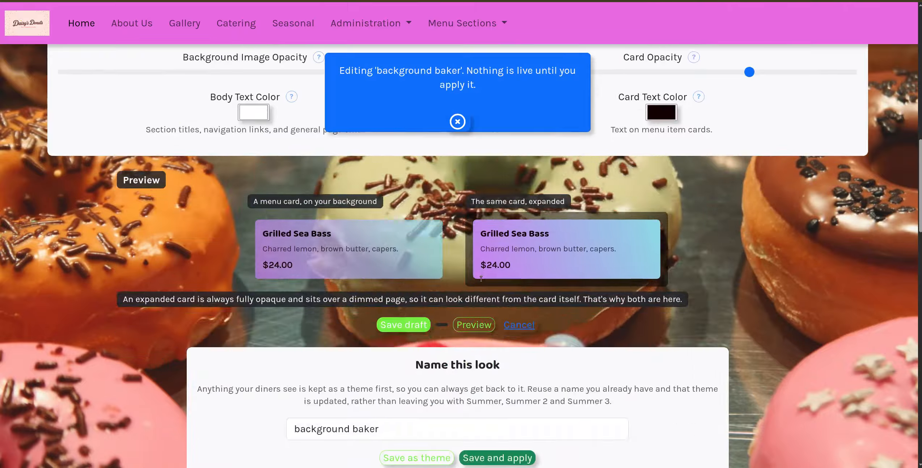
{"action": "scroll", "coordinate": [479, 295], "scroll_direction": "down", "scroll_amount": 10}
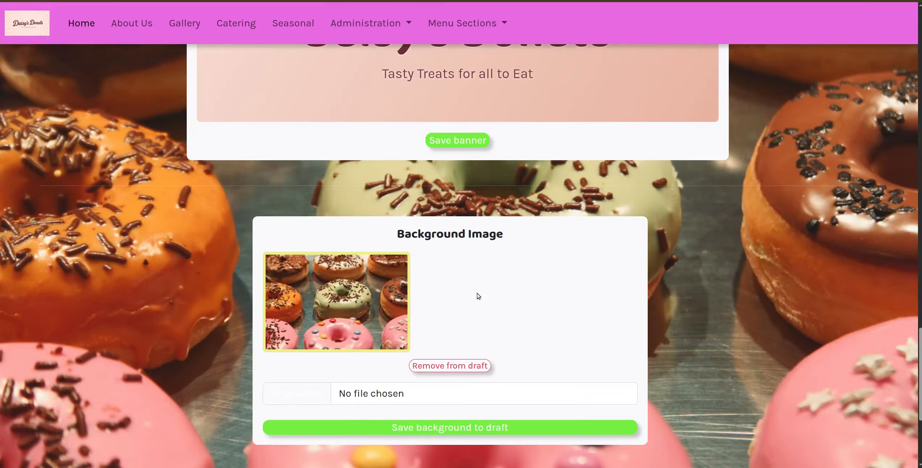
{"action": "scroll", "coordinate": [475, 295], "scroll_direction": "up", "scroll_amount": 6}
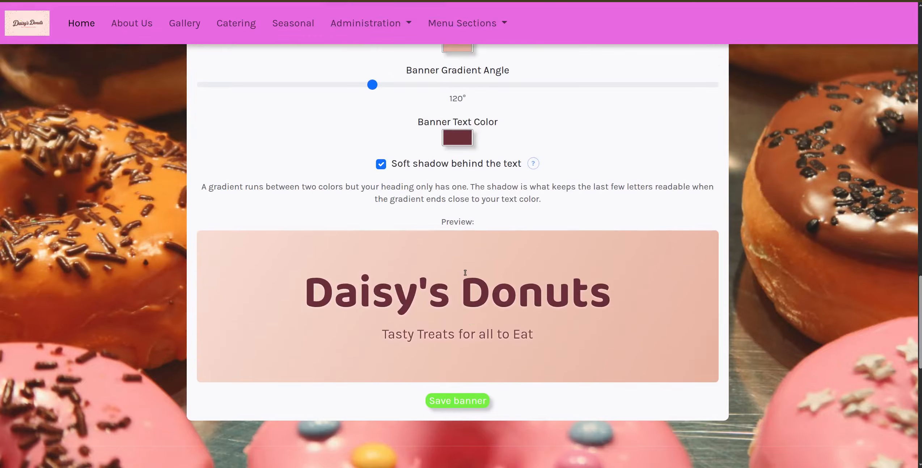
{"action": "scroll", "coordinate": [463, 270], "scroll_direction": "up", "scroll_amount": 5}
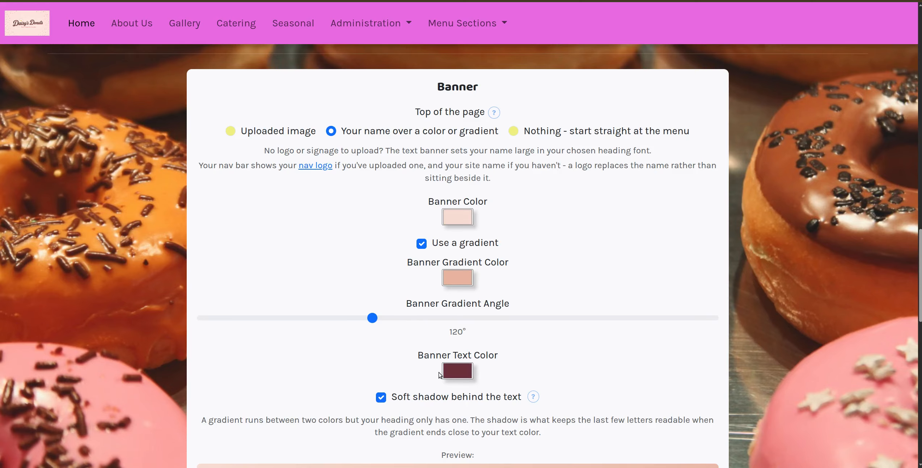
{"action": "scroll", "coordinate": [342, 360], "scroll_direction": "down", "scroll_amount": 5}
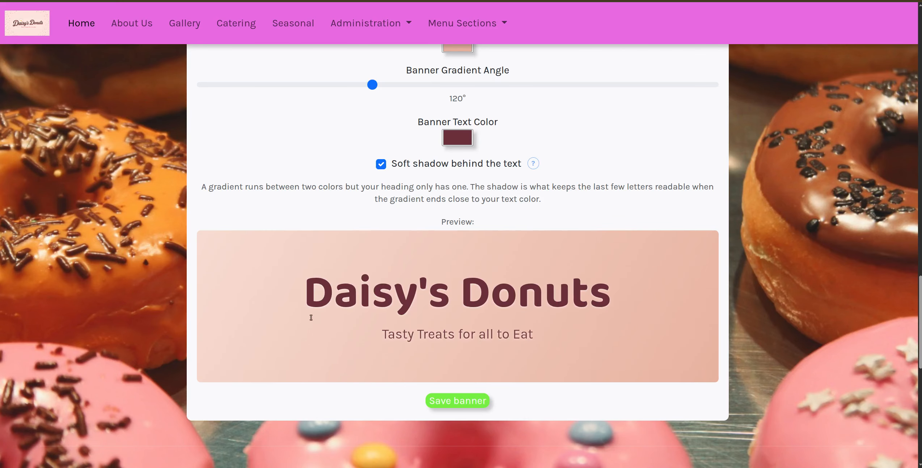
{"action": "scroll", "coordinate": [310, 318], "scroll_direction": "up", "scroll_amount": 6}
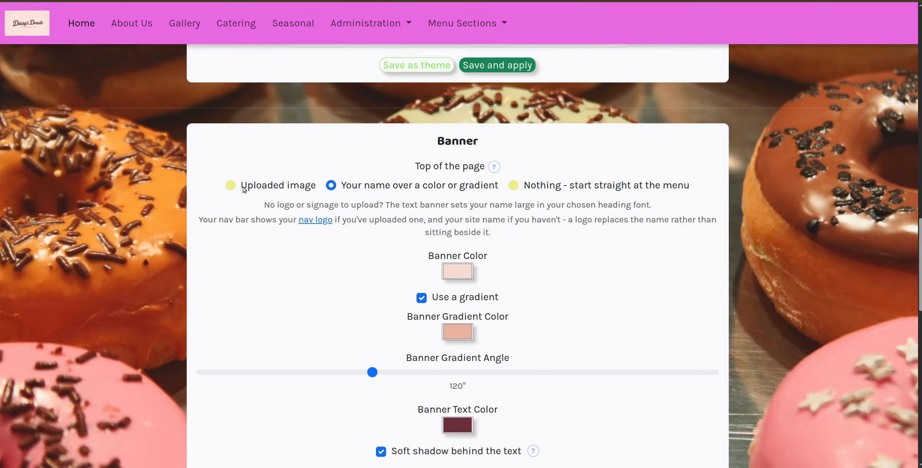
{"action": "left_click", "coordinate": [234, 187]}
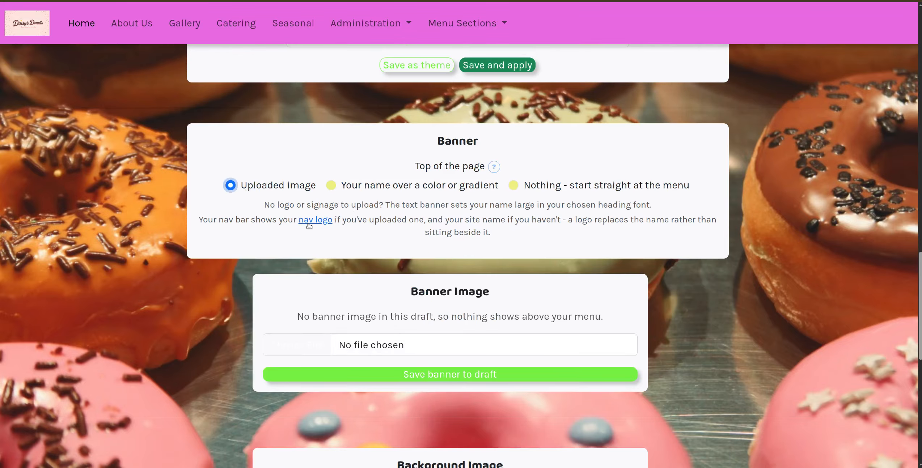
{"action": "scroll", "coordinate": [309, 222], "scroll_direction": "down", "scroll_amount": 3}
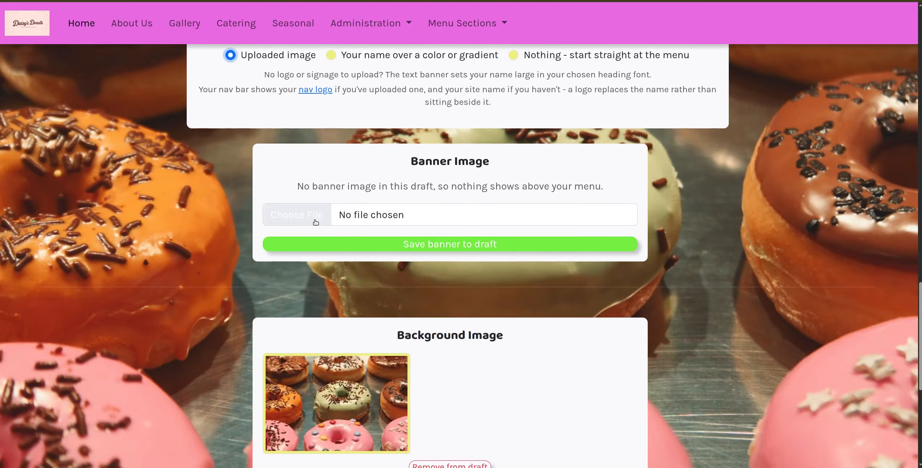
{"action": "left_click", "coordinate": [309, 217]}
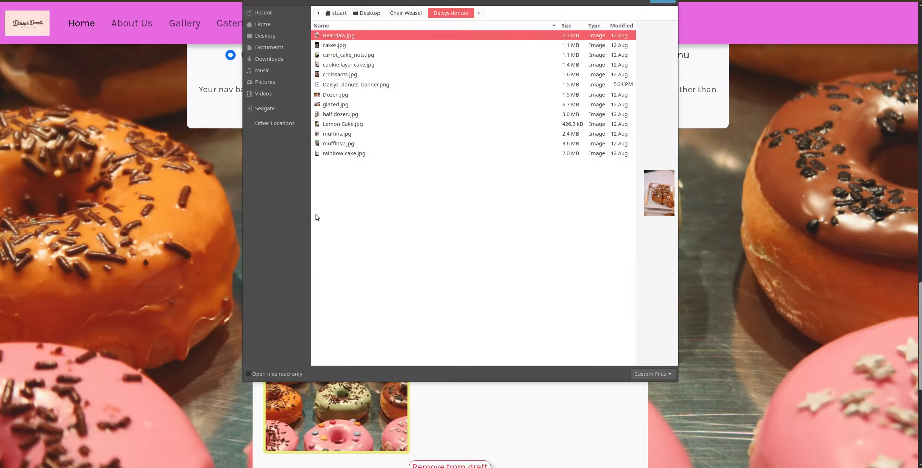
{"action": "double_click", "coordinate": [368, 85]}
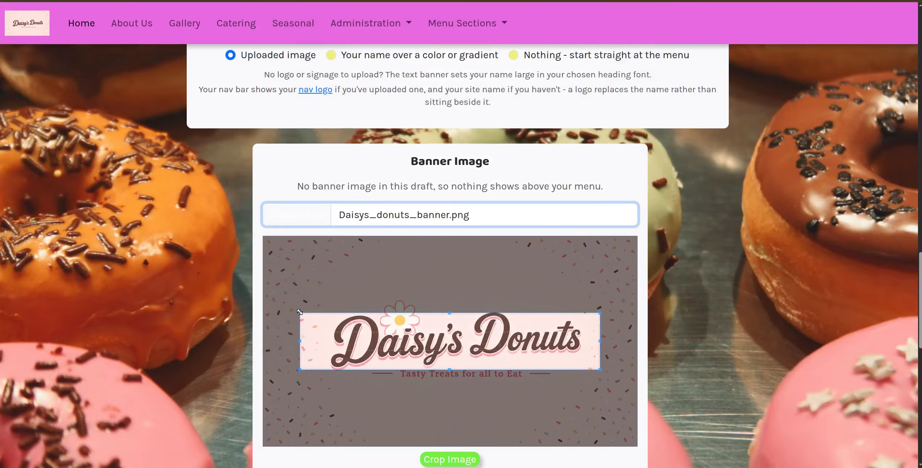
Step: Crop the banner image to its full width around the Daisy's Donuts lettering and tagline, and save it to the draft
{"action": "left_click_drag", "start_coordinate": [299, 312], "coordinate": [286, 292]}
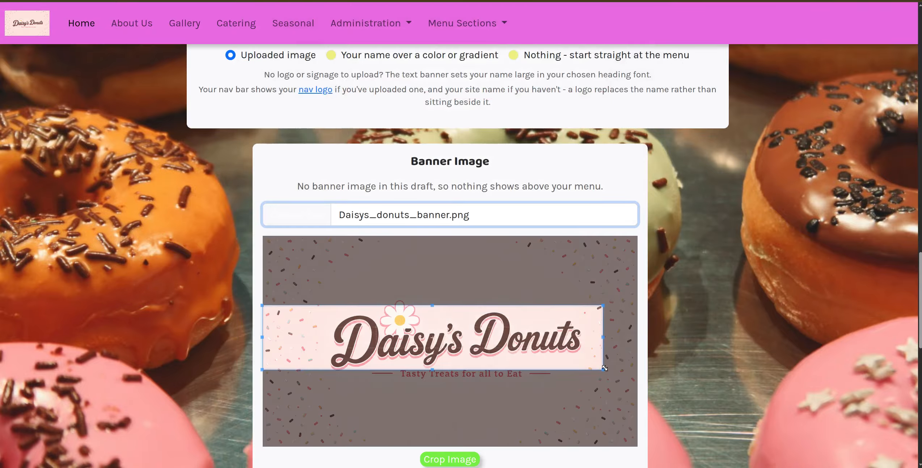
{"action": "left_click_drag", "start_coordinate": [604, 371], "coordinate": [649, 417]}
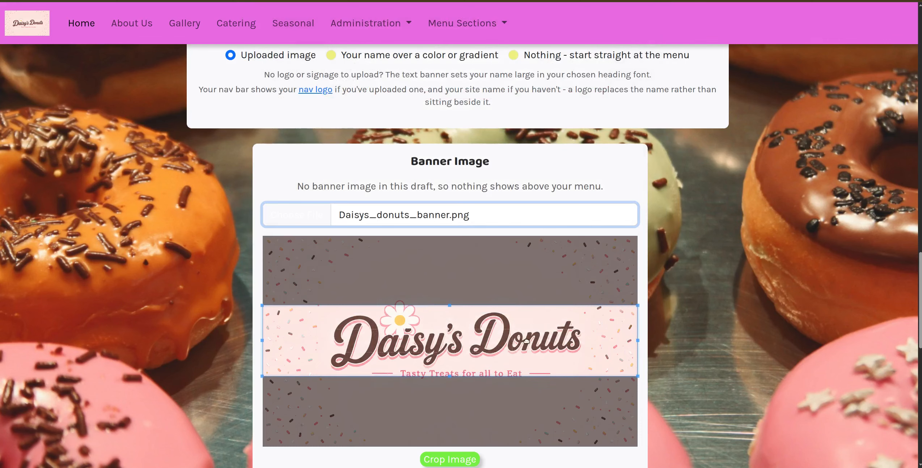
{"action": "left_click_drag", "start_coordinate": [526, 342], "coordinate": [528, 350]}
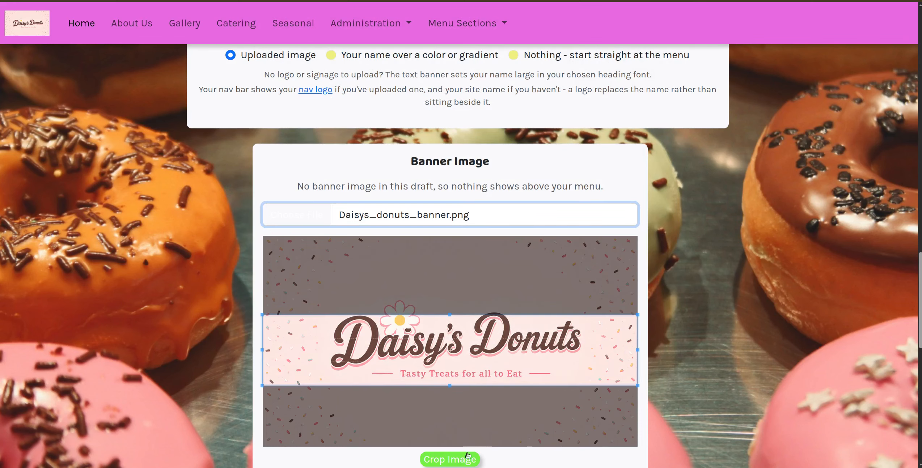
{"action": "left_click", "coordinate": [457, 460]}
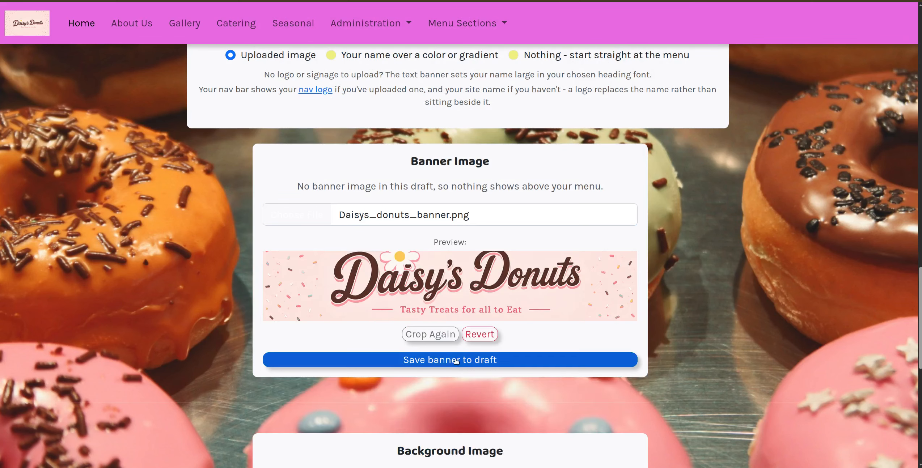
{"action": "left_click", "coordinate": [456, 361]}
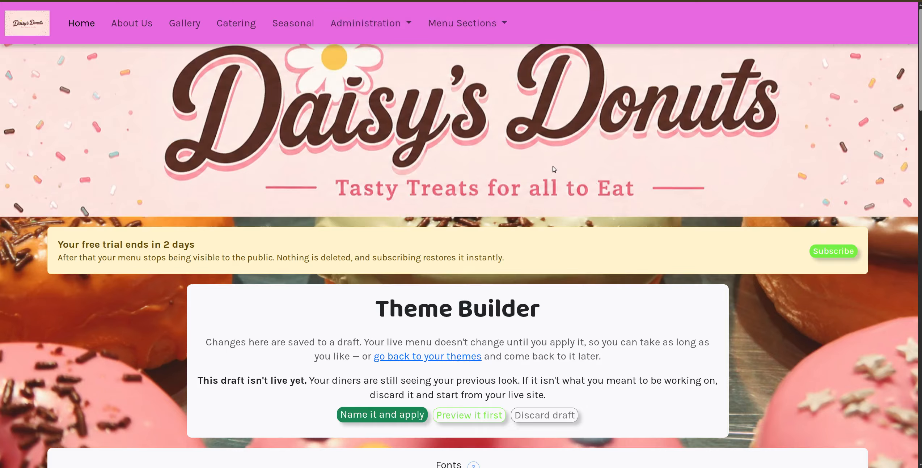
Step: Save the draft look under the name "background baker" and apply it to the live site
{"action": "scroll", "coordinate": [553, 168], "scroll_direction": "down", "scroll_amount": 5}
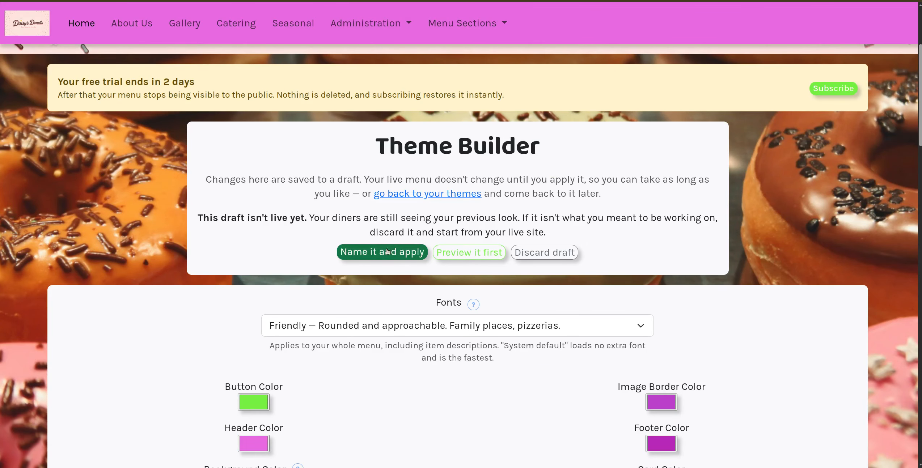
{"action": "left_click", "coordinate": [377, 253]}
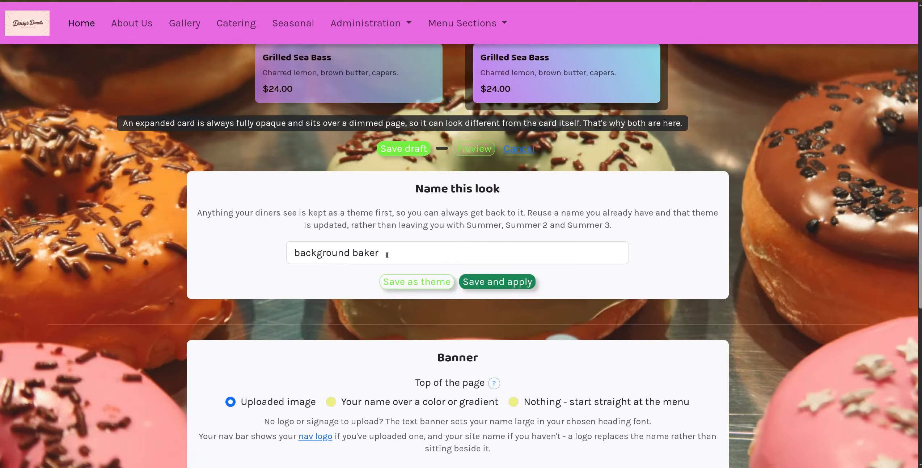
{"action": "left_click", "coordinate": [387, 255]}
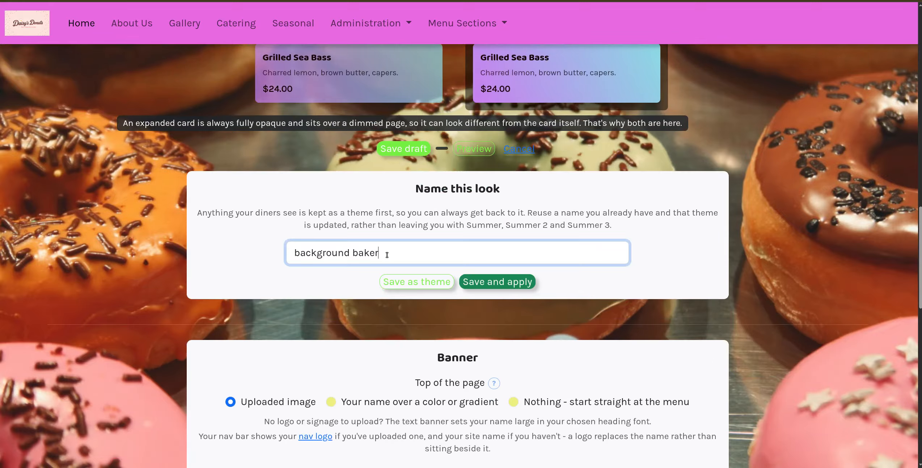
{"action": "left_click", "coordinate": [500, 284]}
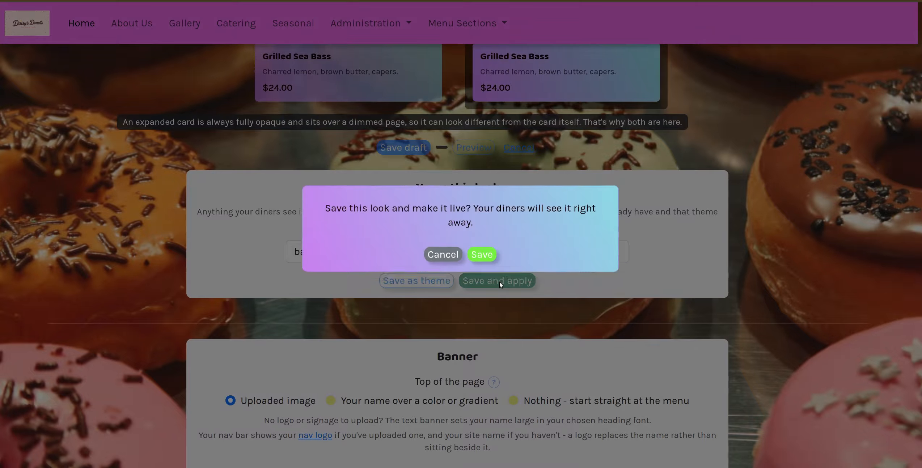
{"action": "left_click", "coordinate": [485, 261]}
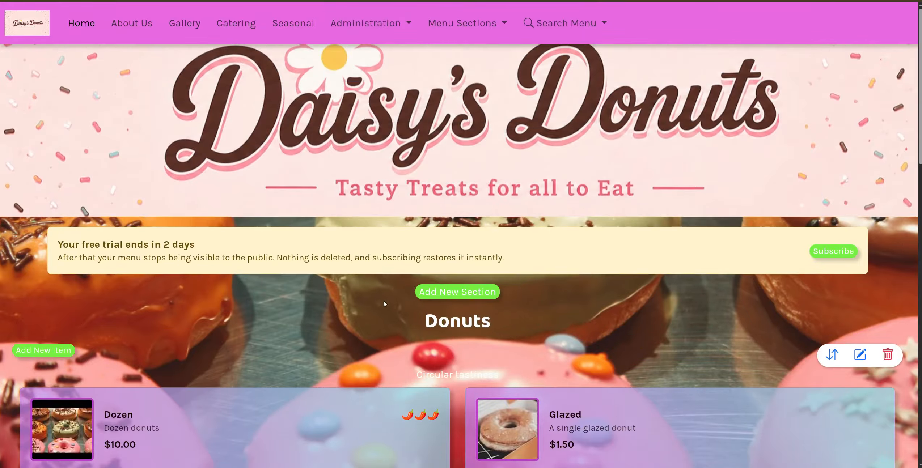
Step: Check the new banner and theme across the live menu page's Donuts, Pastries and Cakes sections
{"action": "scroll", "coordinate": [383, 301], "scroll_direction": "down", "scroll_amount": 5}
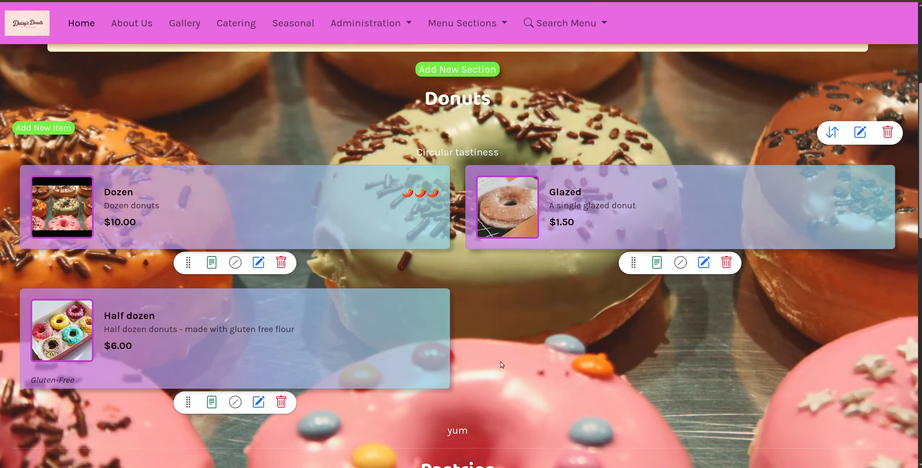
{"action": "scroll", "coordinate": [477, 317], "scroll_direction": "down", "scroll_amount": 11}
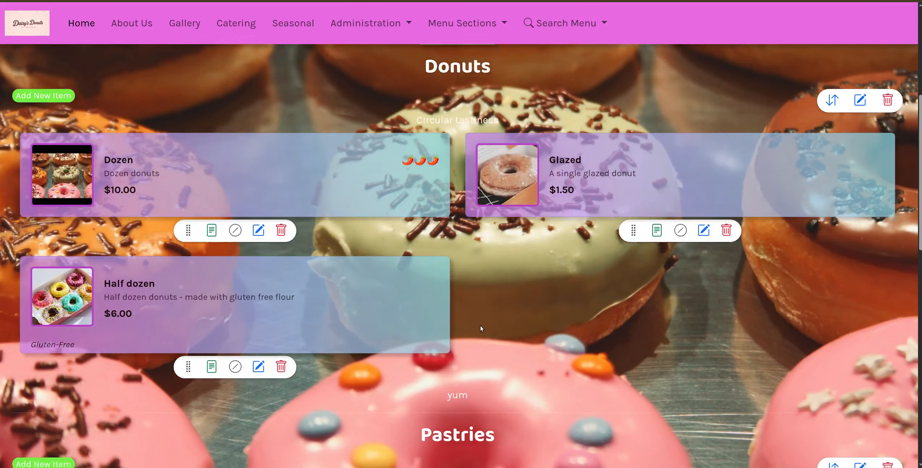
{"action": "scroll", "coordinate": [488, 301], "scroll_direction": "down", "scroll_amount": 4}
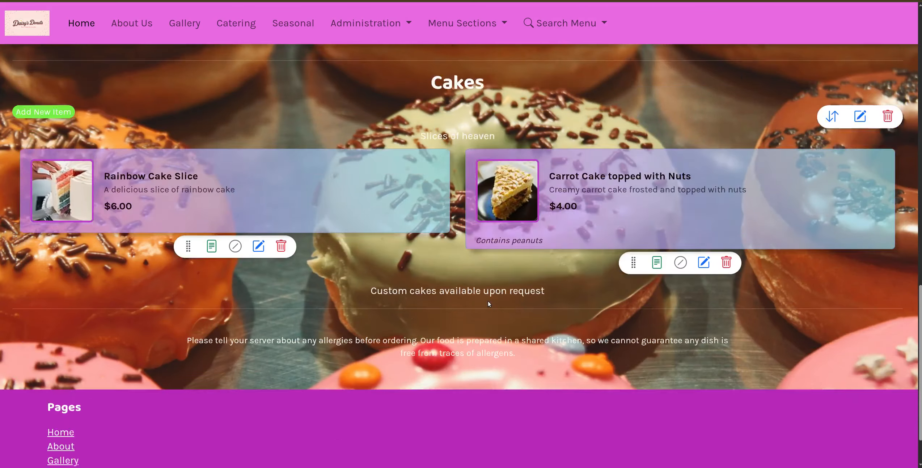
{"action": "scroll", "coordinate": [486, 305], "scroll_direction": "up", "scroll_amount": 20}
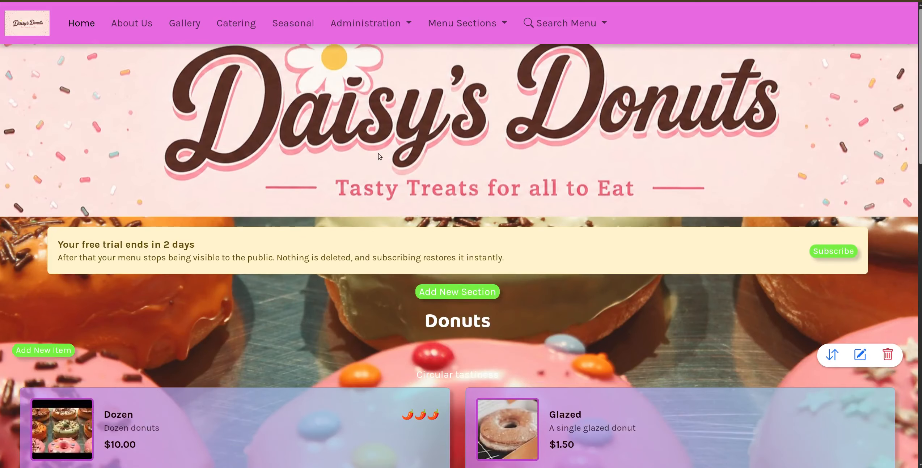
Step: Go to the themes list, look through the starter themes, and open the saved "background baker" theme for editing
{"action": "left_click", "coordinate": [369, 23]}
{"action": "left_click", "coordinate": [361, 71]}
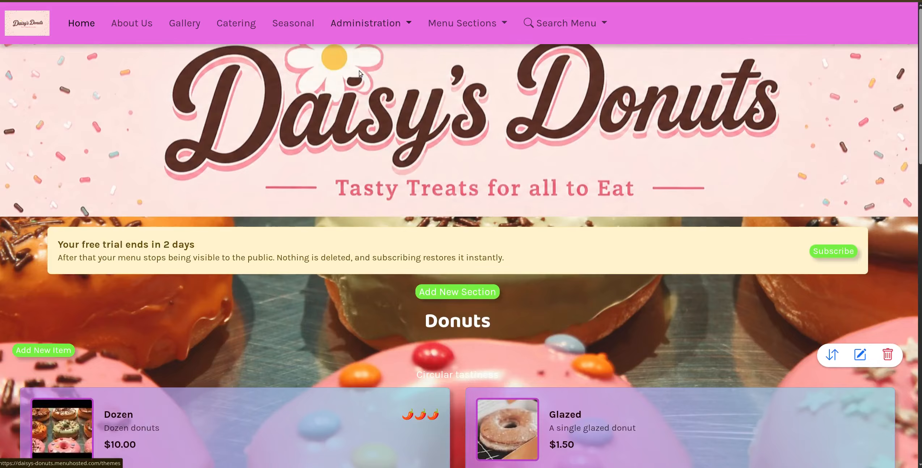
{"action": "scroll", "coordinate": [403, 235], "scroll_direction": "down", "scroll_amount": 20}
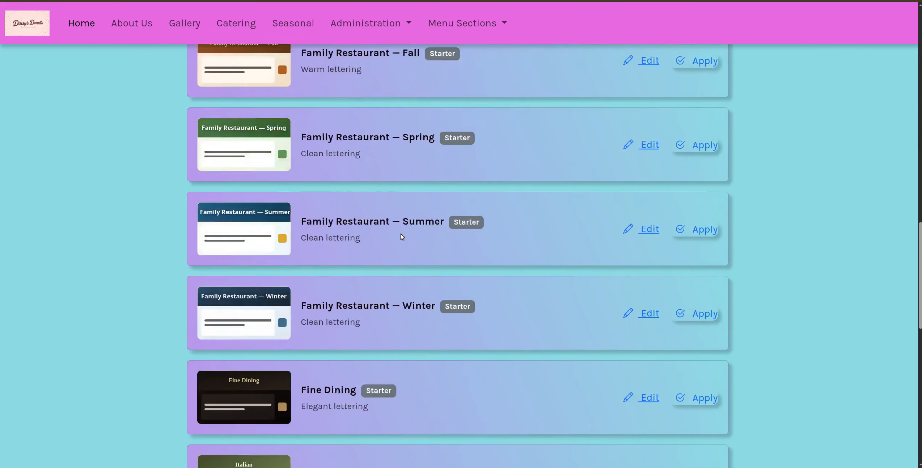
{"action": "scroll", "coordinate": [404, 242], "scroll_direction": "down", "scroll_amount": 2}
{"action": "scroll", "coordinate": [405, 249], "scroll_direction": "up", "scroll_amount": 12}
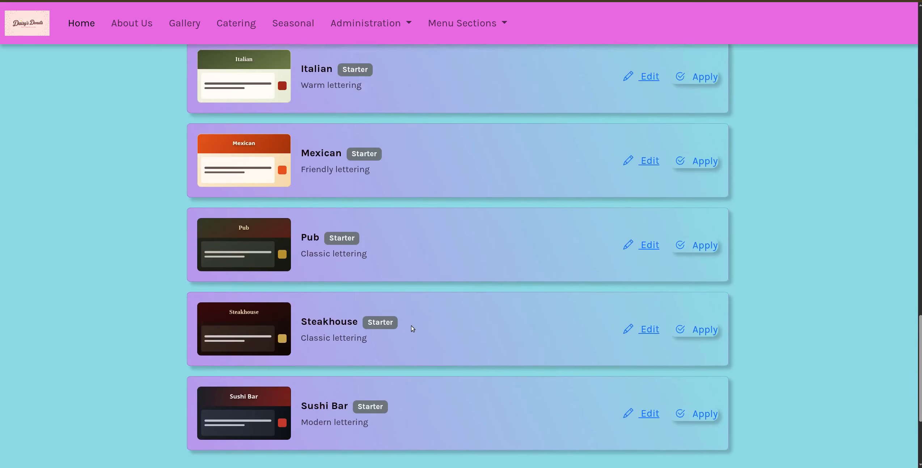
{"action": "scroll", "coordinate": [488, 289], "scroll_direction": "up", "scroll_amount": 15}
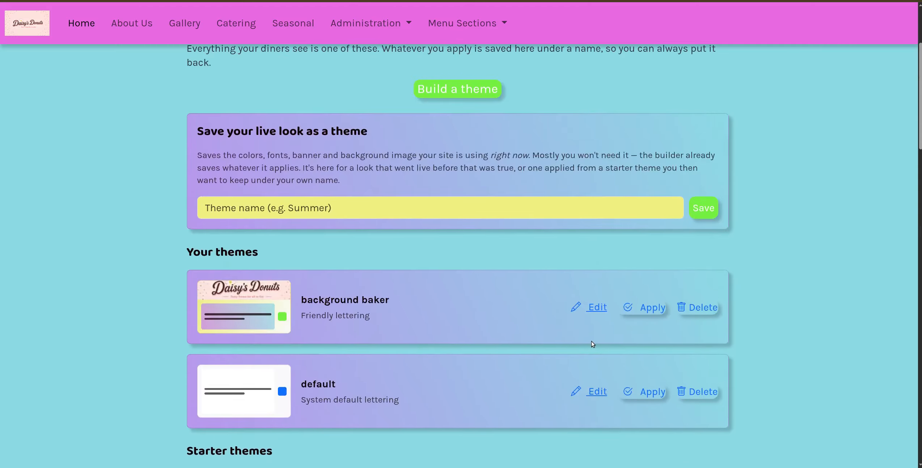
{"action": "left_click", "coordinate": [596, 307]}
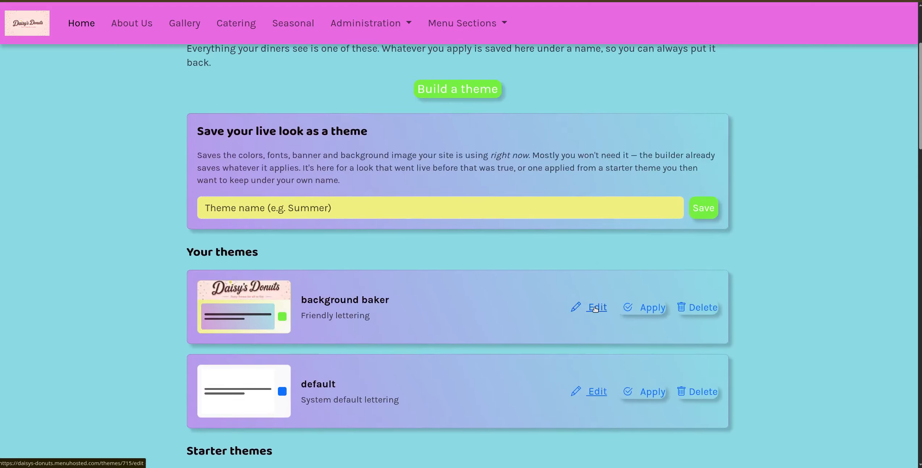
Step: Switch the theme's top-of-page banner from the uploaded image to the site name over a color or gradient
{"action": "scroll", "coordinate": [505, 344], "scroll_direction": "down", "scroll_amount": 8}
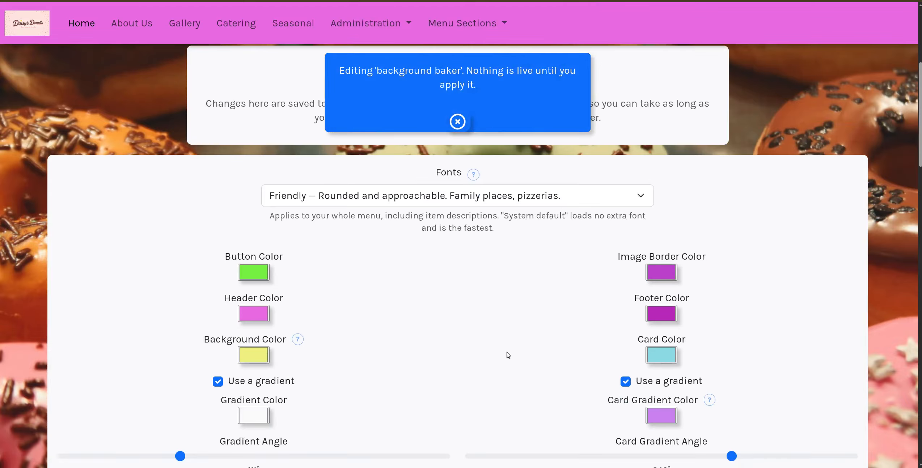
{"action": "scroll", "coordinate": [504, 335], "scroll_direction": "down", "scroll_amount": 15}
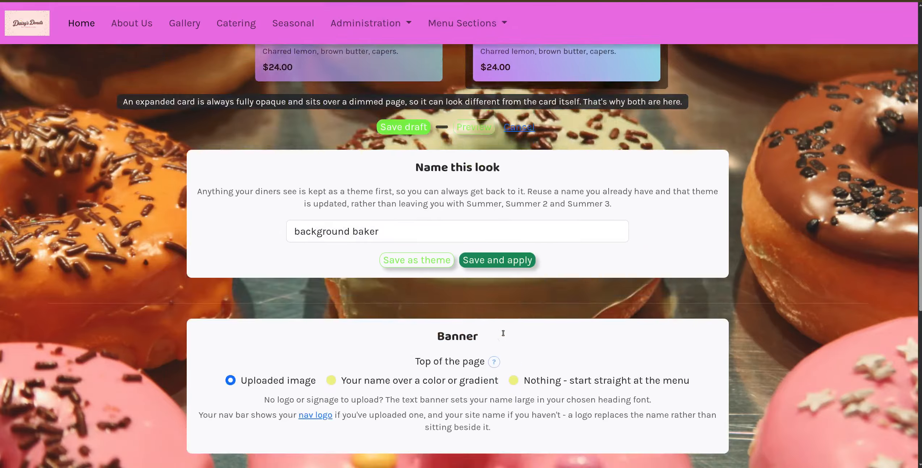
{"action": "scroll", "coordinate": [503, 333], "scroll_direction": "down", "scroll_amount": 1}
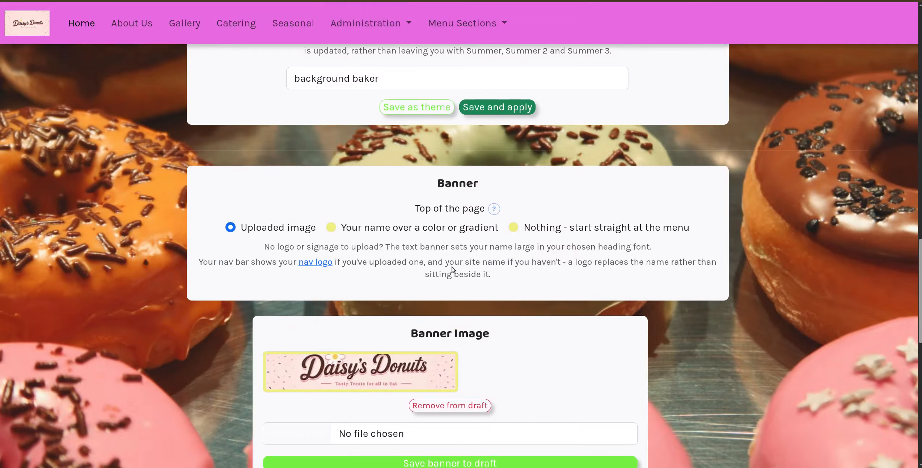
{"action": "left_click", "coordinate": [514, 228]}
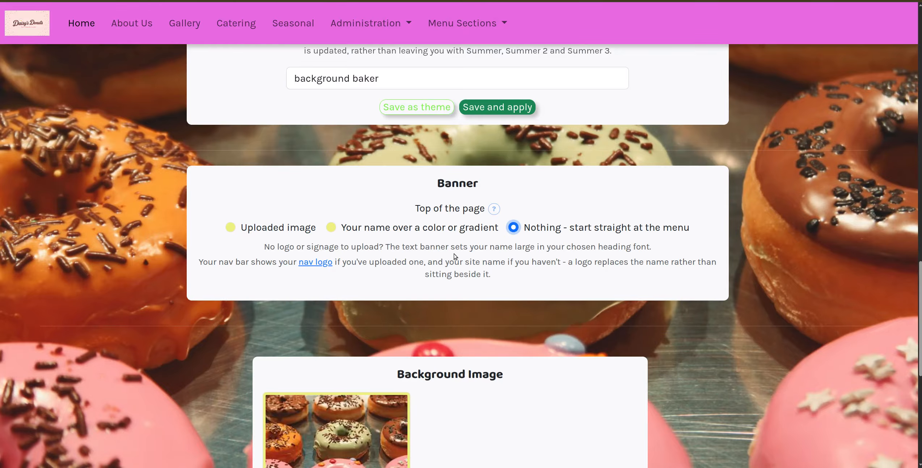
{"action": "left_click", "coordinate": [331, 228]}
Step: Set the banner color to light pink, RGB 239, 189, 223, and save the banner to the draft
{"action": "scroll", "coordinate": [360, 263], "scroll_direction": "down", "scroll_amount": 3}
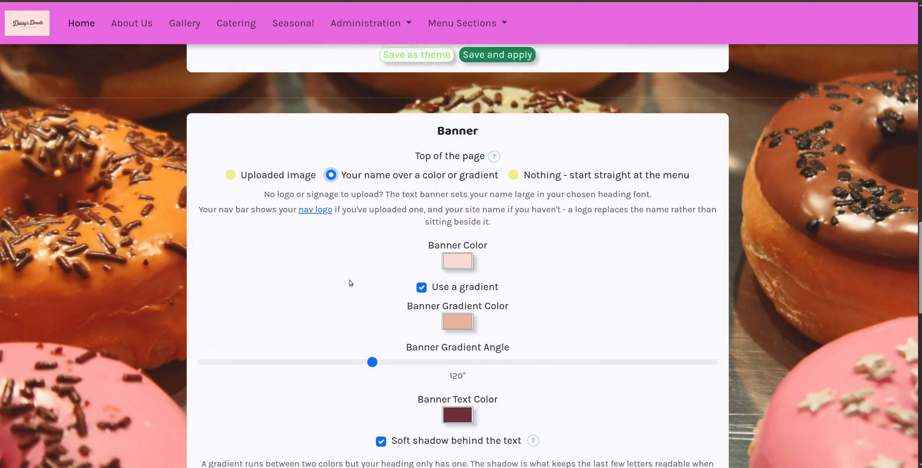
{"action": "left_click", "coordinate": [463, 209]}
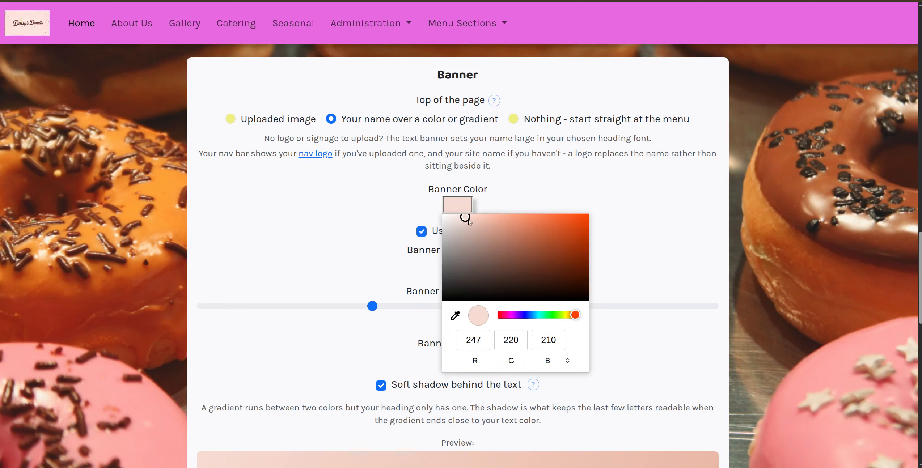
{"action": "left_click_drag", "start_coordinate": [466, 217], "coordinate": [469, 218]}
{"action": "left_click_drag", "start_coordinate": [575, 316], "coordinate": [507, 316]}
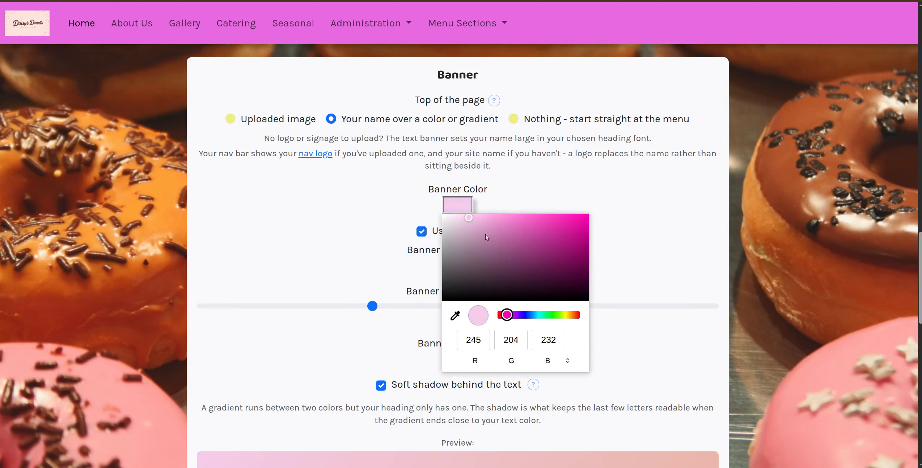
{"action": "left_click_drag", "start_coordinate": [470, 218], "coordinate": [472, 220]}
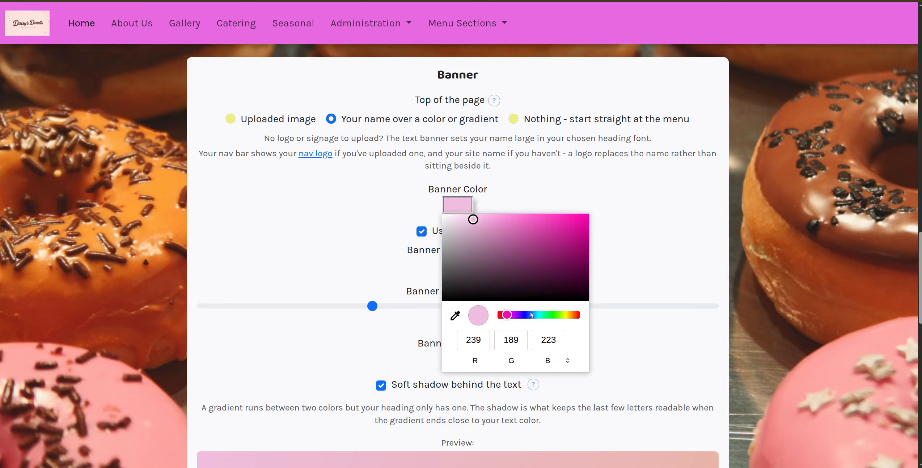
{"action": "left_click", "coordinate": [624, 282]}
{"action": "left_click", "coordinate": [457, 267]}
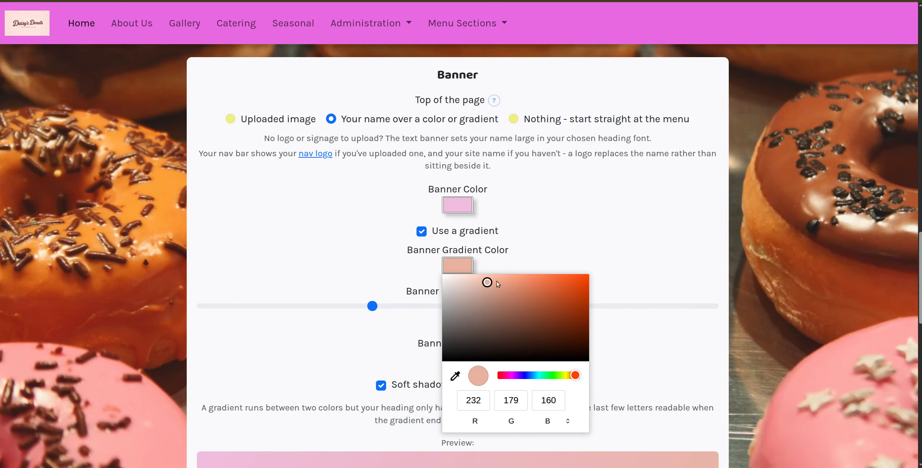
{"action": "left_click", "coordinate": [648, 282]}
{"action": "scroll", "coordinate": [398, 344], "scroll_direction": "down", "scroll_amount": 5}
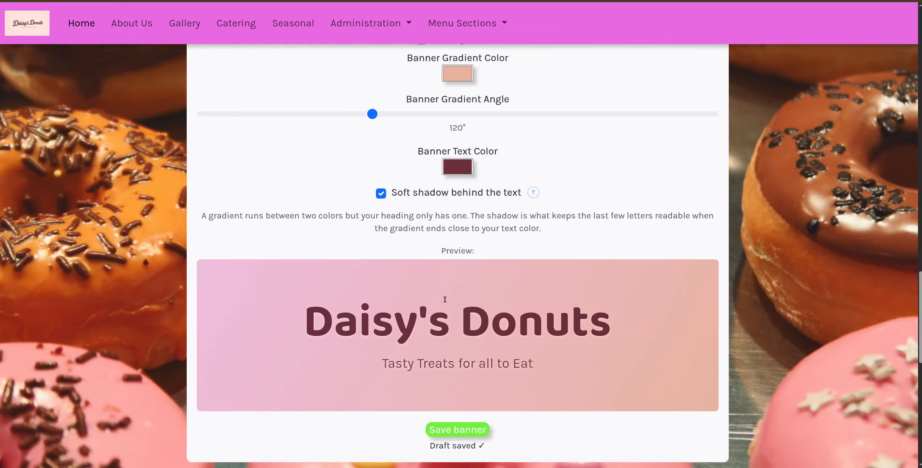
{"action": "left_click", "coordinate": [458, 393]}
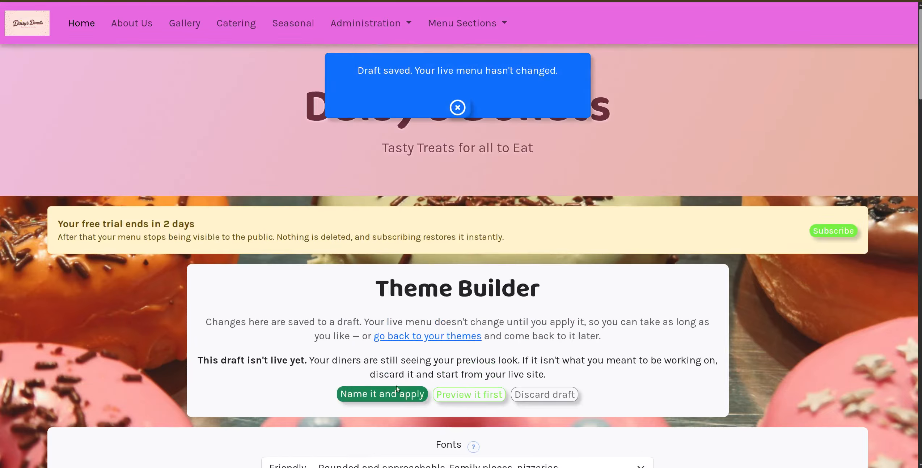
Step: Name the draft look "background bakery no banner", save it as a theme and apply it to the live site
{"action": "left_click", "coordinate": [387, 395]}
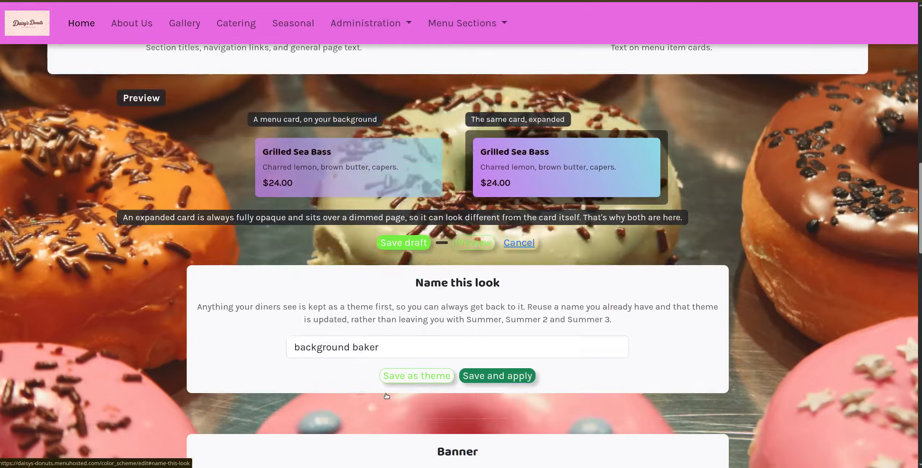
{"action": "left_click_drag", "start_coordinate": [383, 254], "coordinate": [358, 255]}
{"action": "left_click", "coordinate": [358, 257]}
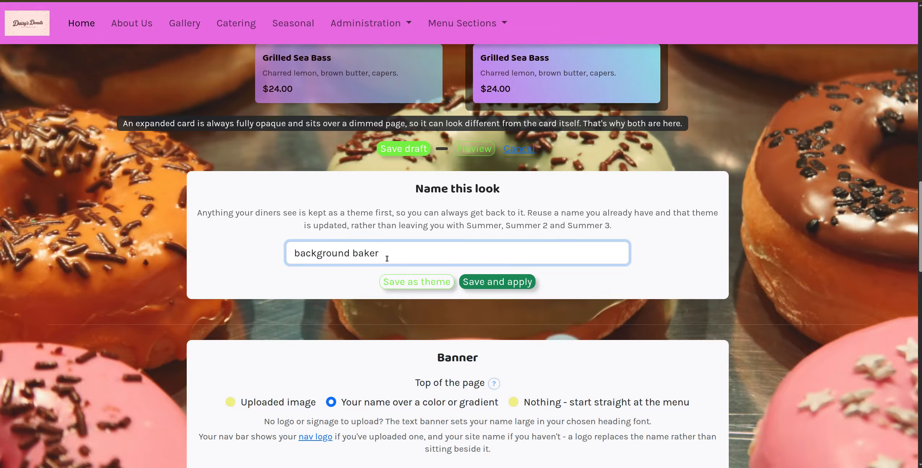
{"action": "type", "text": "y no banner"}
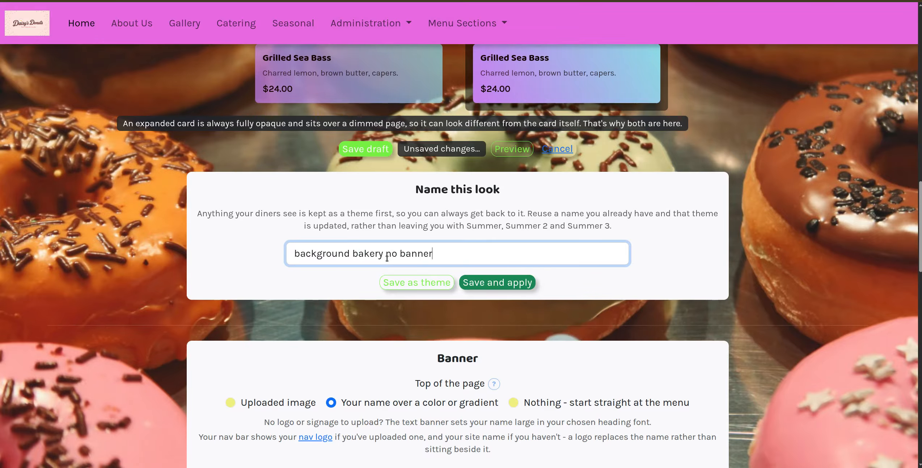
{"action": "left_click", "coordinate": [501, 286]}
{"action": "left_click", "coordinate": [483, 260]}
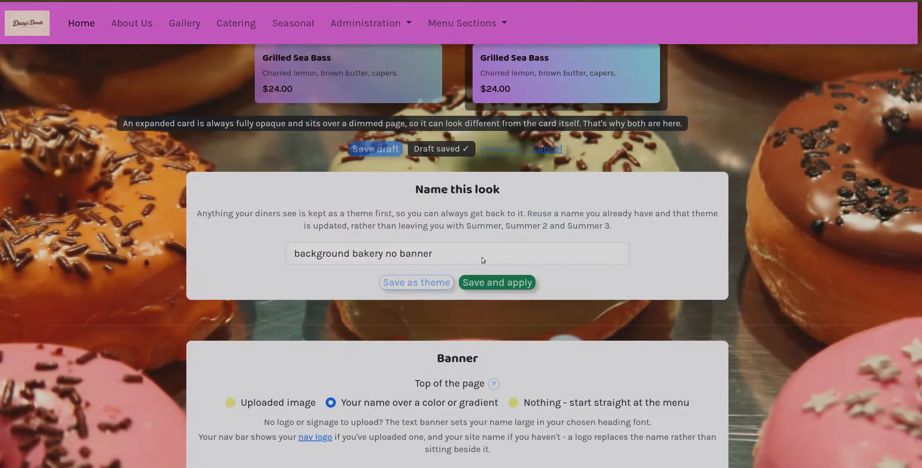
Step: Check the text banner and theme on the live menu page, from the Donuts section down to the footer
{"action": "scroll", "coordinate": [483, 261], "scroll_direction": "up", "scroll_amount": 3}
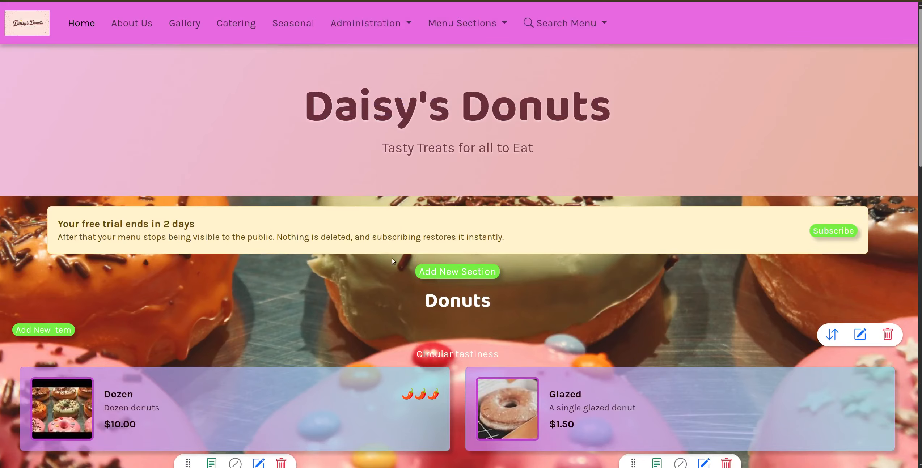
{"action": "scroll", "coordinate": [372, 272], "scroll_direction": "down", "scroll_amount": 5}
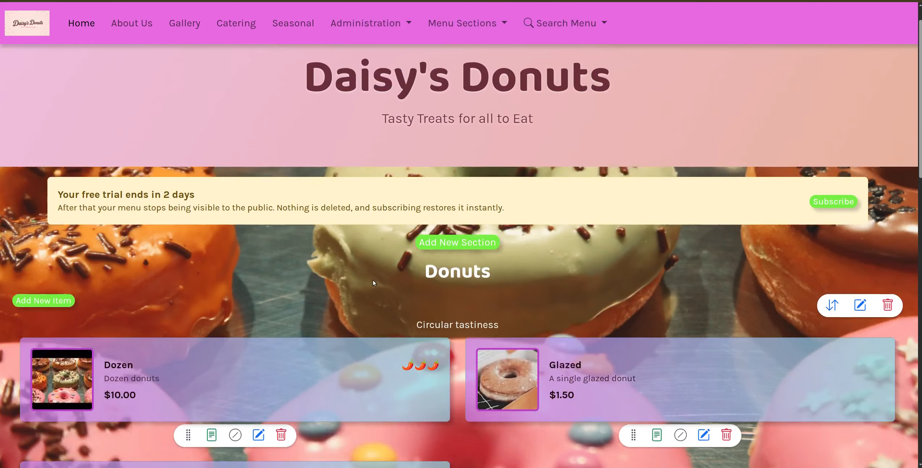
{"action": "scroll", "coordinate": [371, 272], "scroll_direction": "down", "scroll_amount": 7}
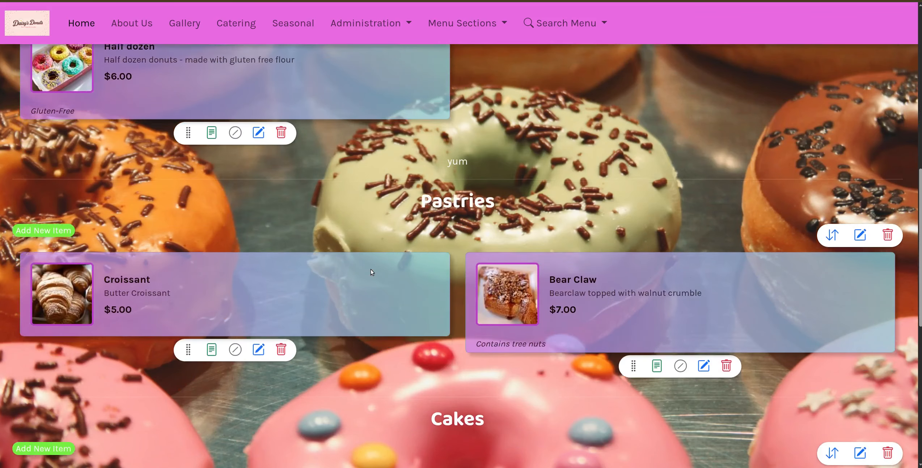
{"action": "scroll", "coordinate": [363, 272], "scroll_direction": "down", "scroll_amount": 3}
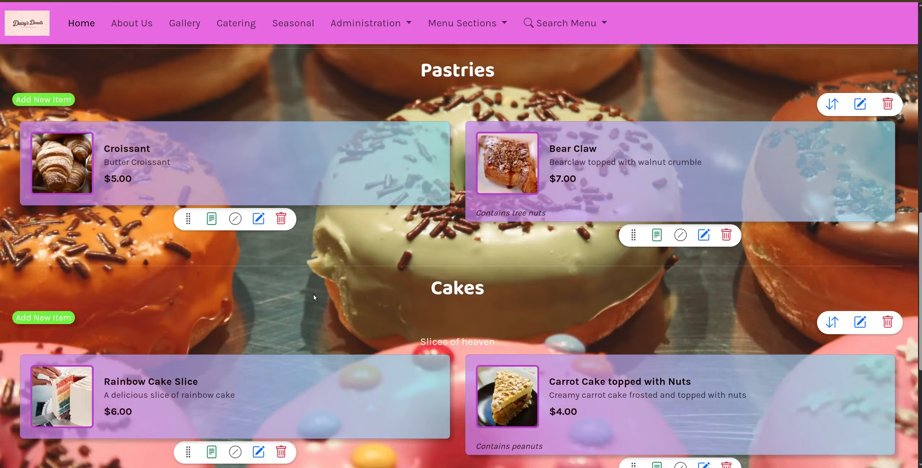
{"action": "scroll", "coordinate": [313, 295], "scroll_direction": "down", "scroll_amount": 7}
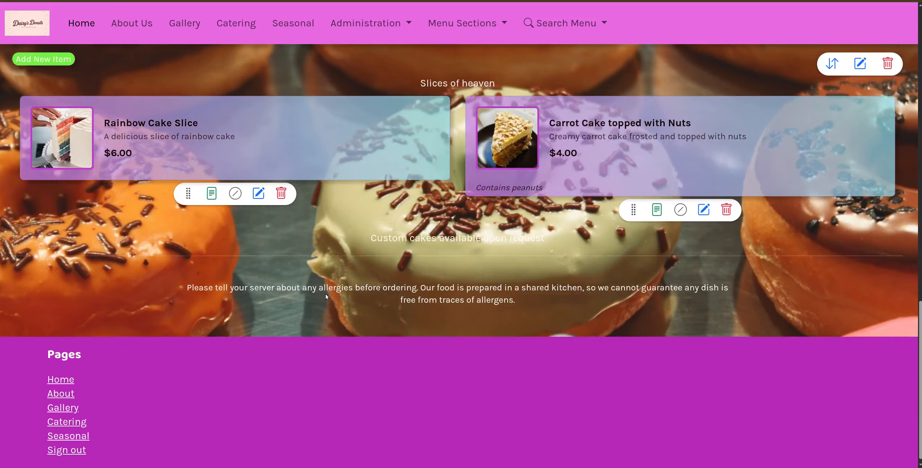